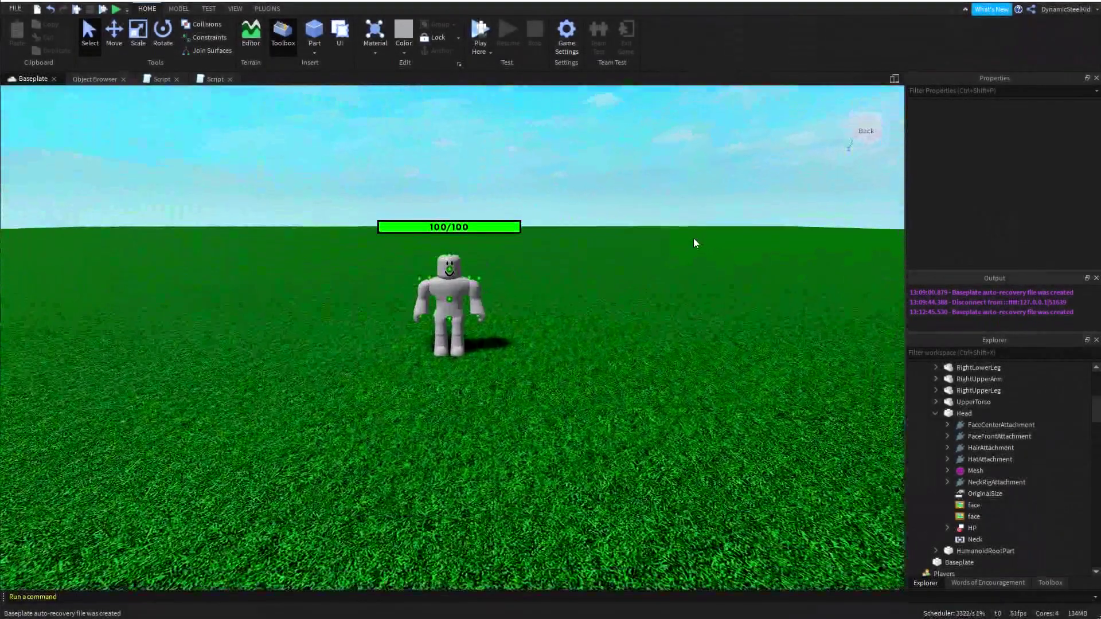
- Collapse the Dummy entry at the top of the Explorer list
scroll(694, 243, down, 5)
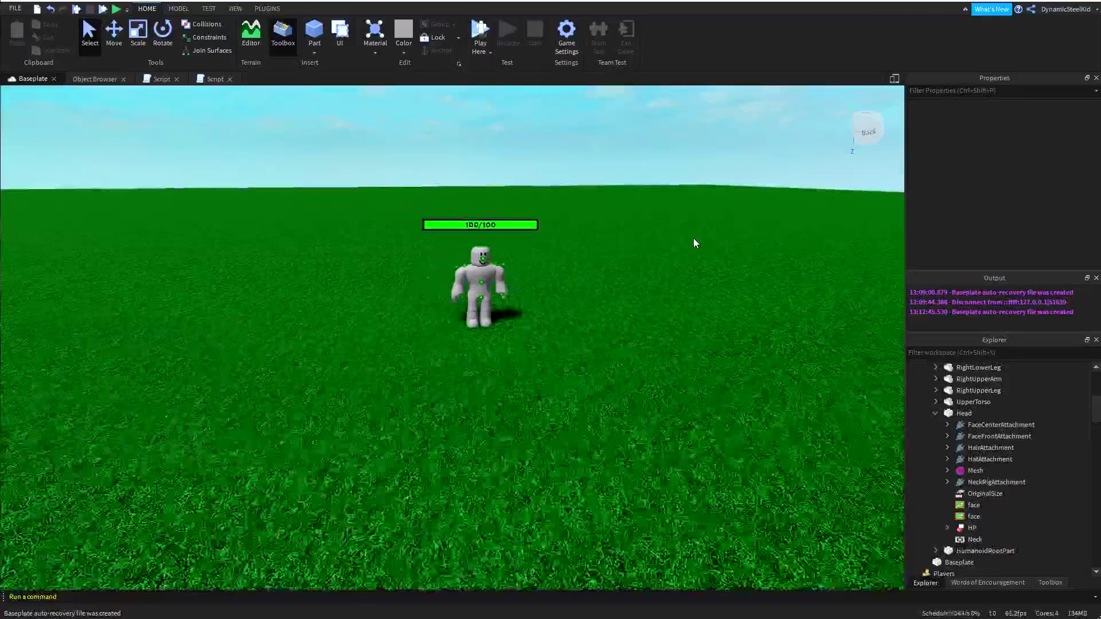
scroll(986, 414, up, 3)
scroll(986, 414, up, 5)
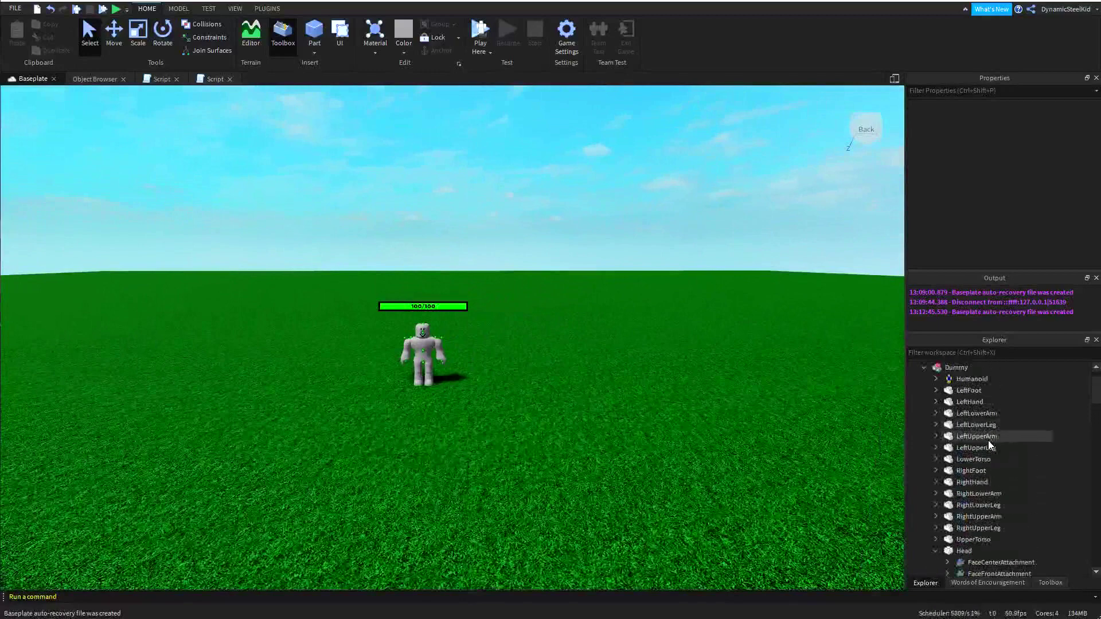
click(924, 402)
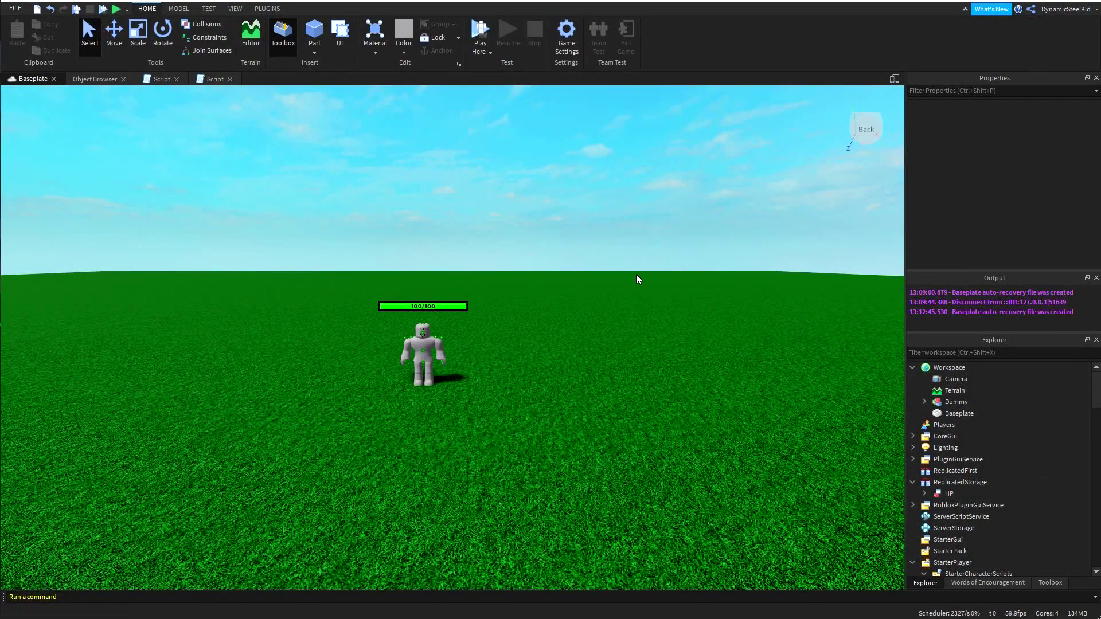
right_drag(713, 218, 713, 218)
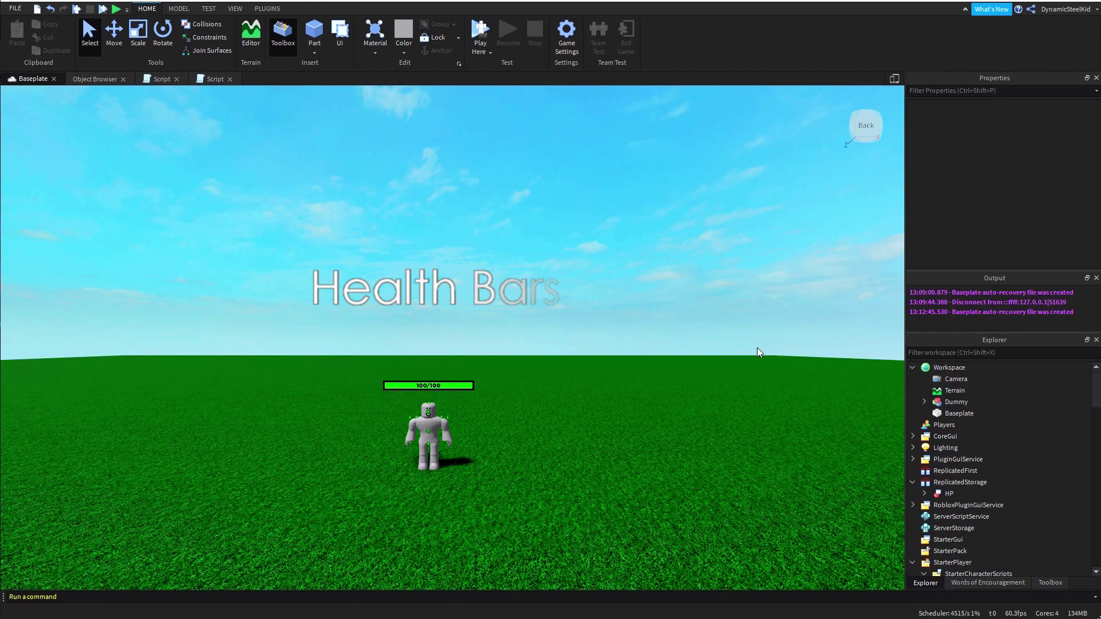
right_drag(659, 271, 663, 255)
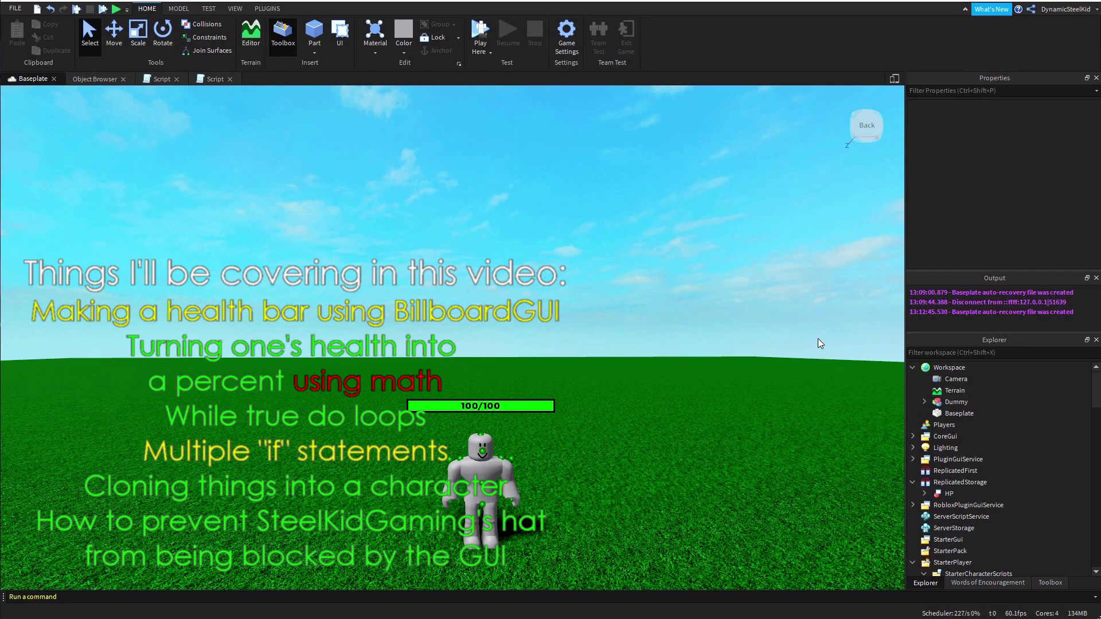
right_drag(808, 342, 741, 311)
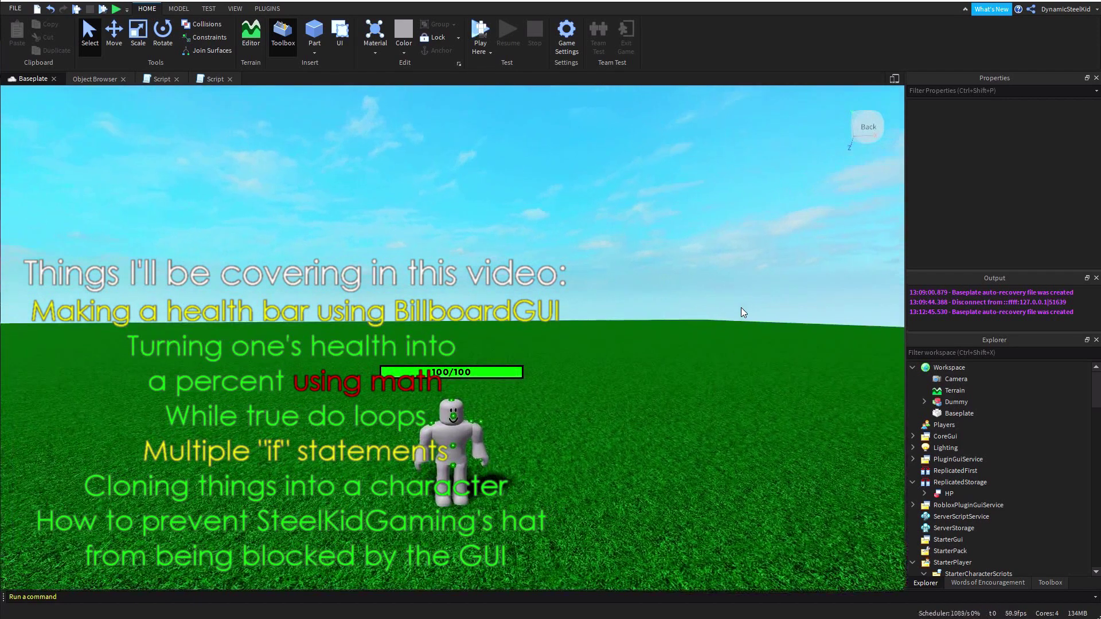
click(924, 402)
click(971, 415)
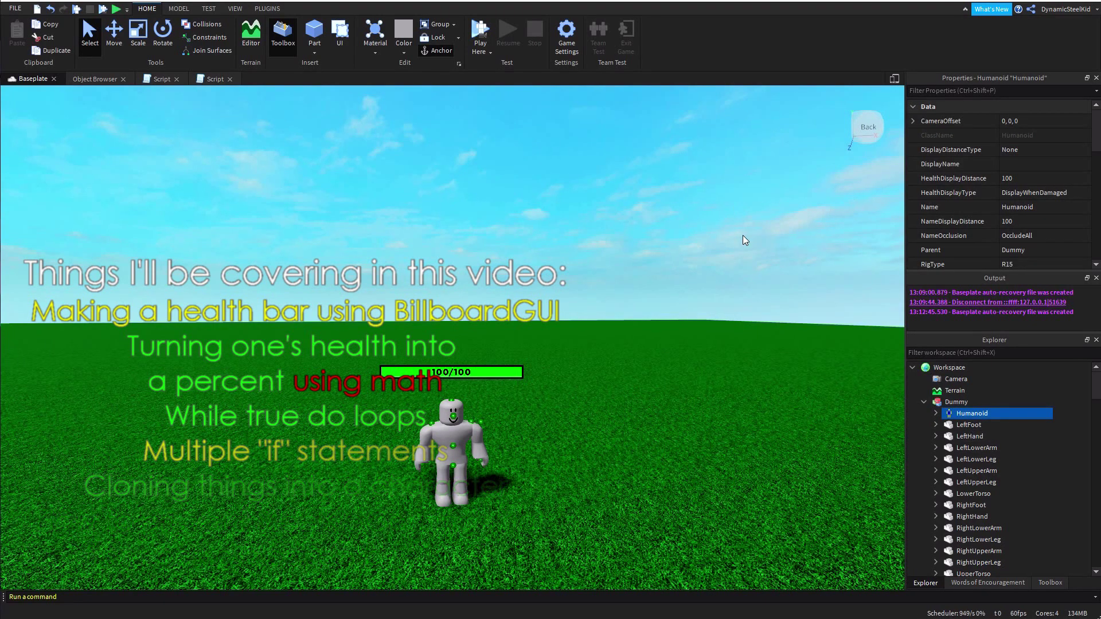
click(924, 402)
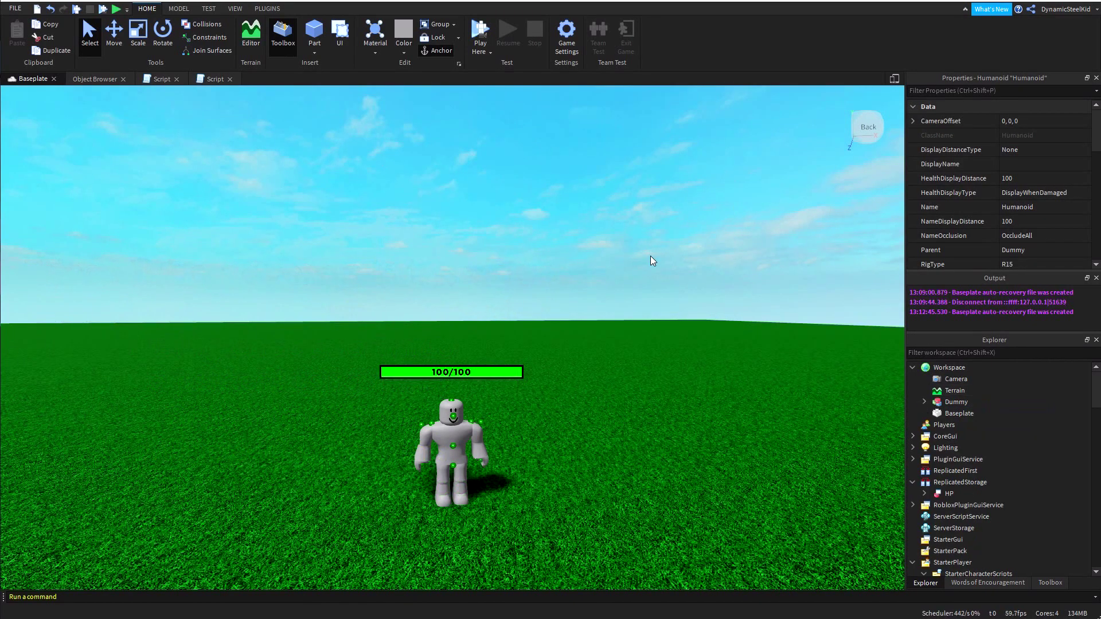
click(628, 246)
right_drag(652, 243, 658, 242)
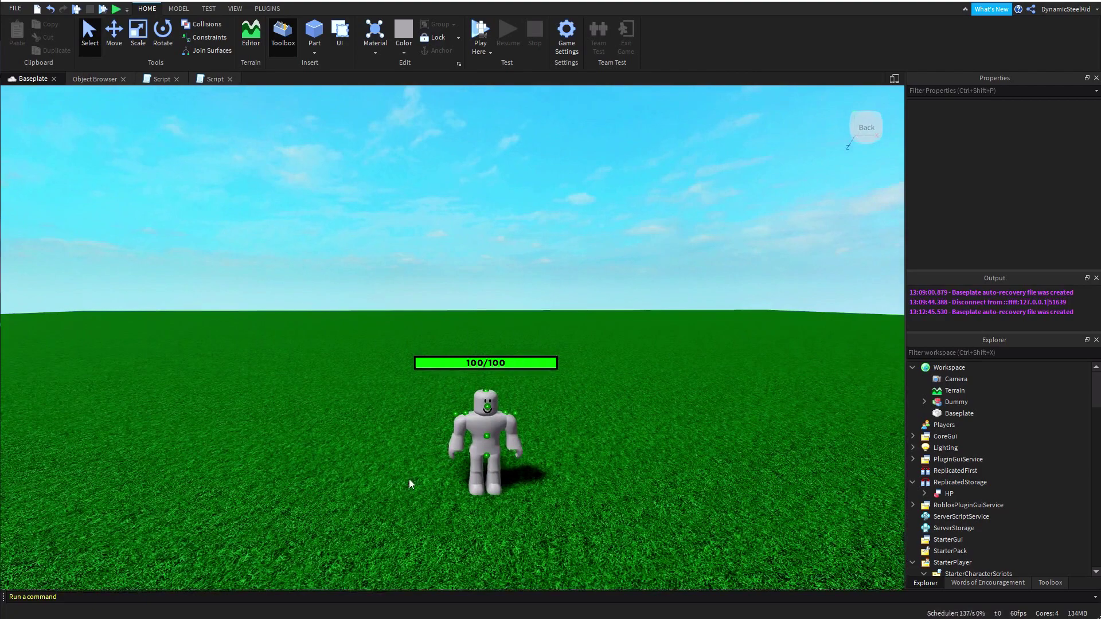
right_drag(630, 237, 629, 236)
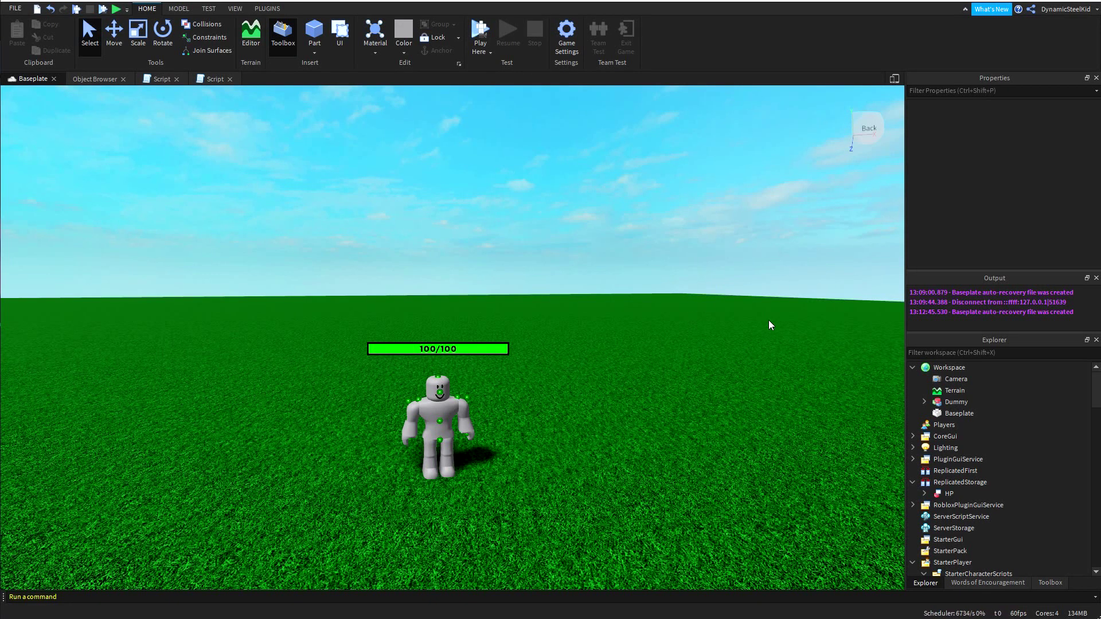
right_drag(721, 247, 723, 248)
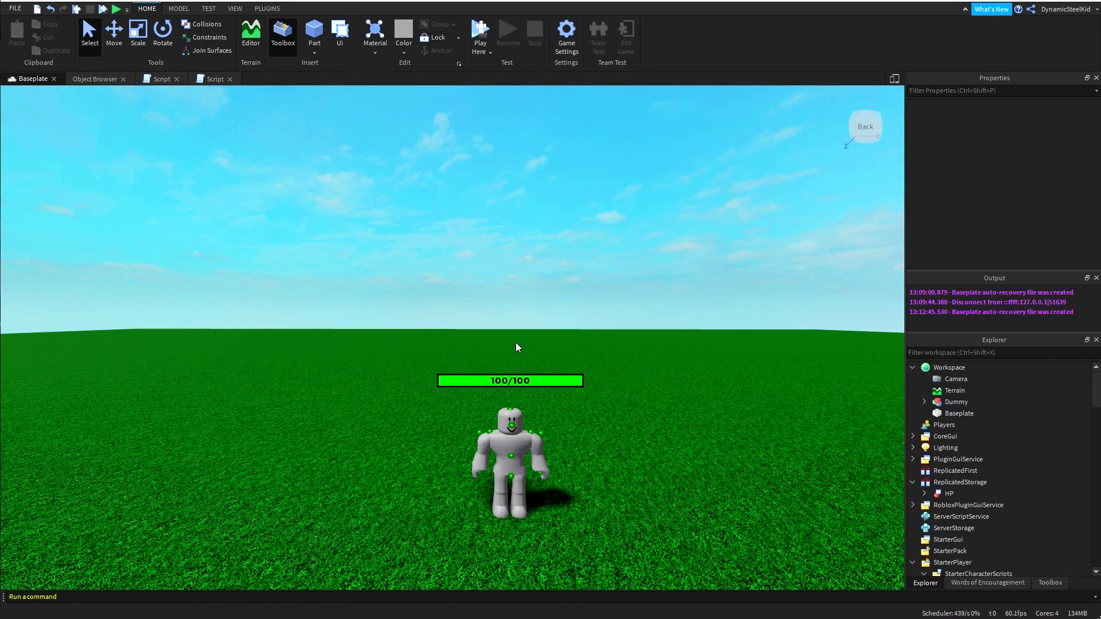
right_drag(746, 306, 625, 353)
right_drag(746, 275, 846, 395)
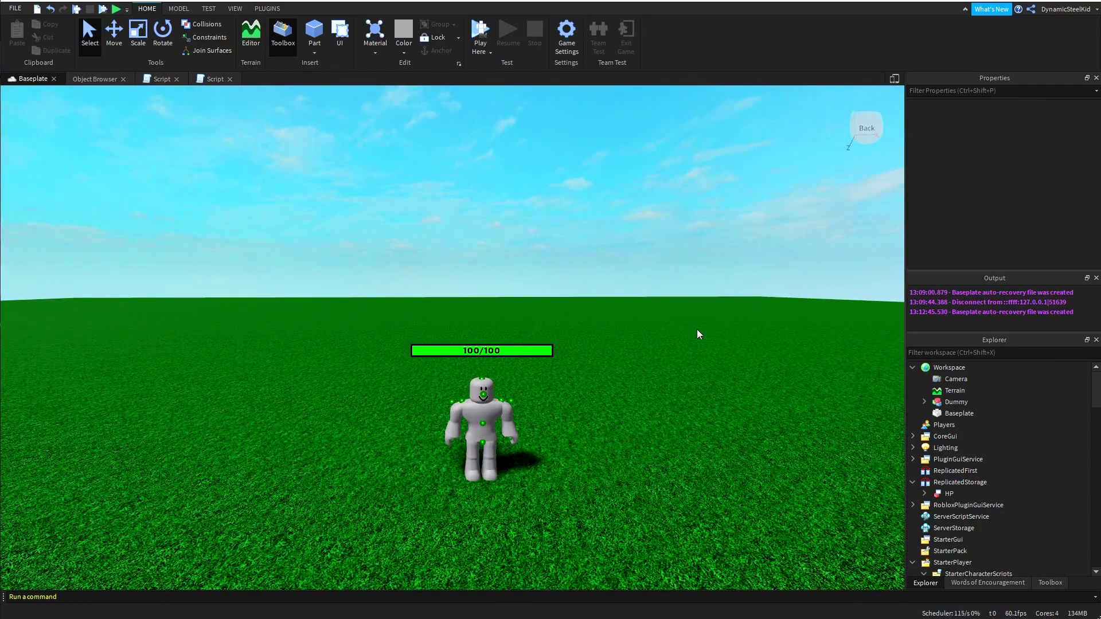
- Expand the Dummy in Explorer and select the whole dummy model
click(923, 402)
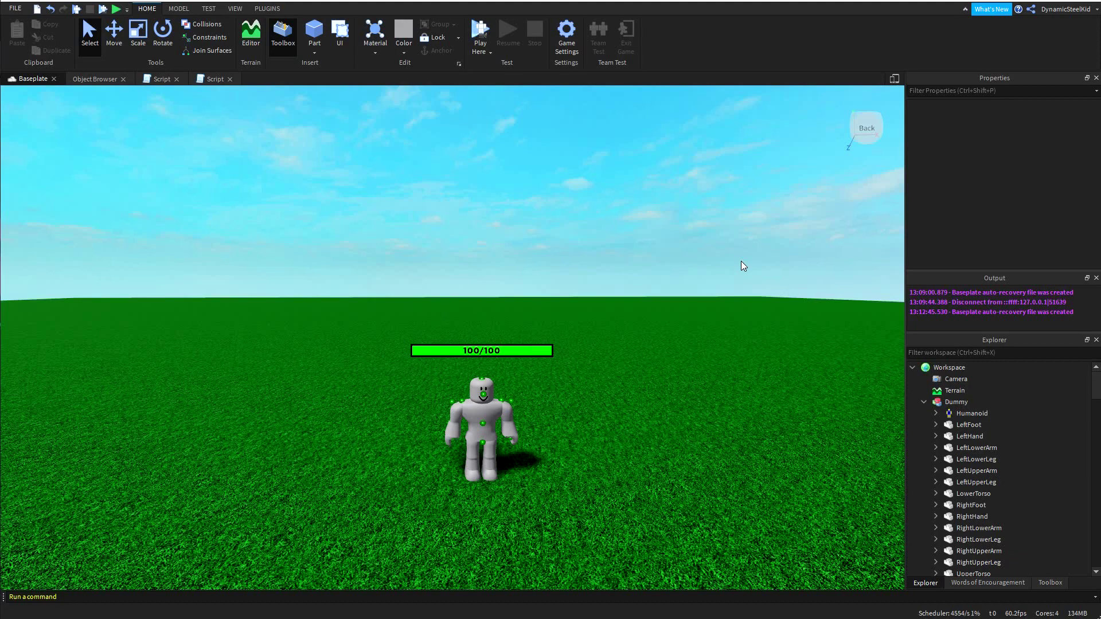
right_drag(606, 218, 552, 394)
right_drag(617, 307, 533, 406)
click(451, 385)
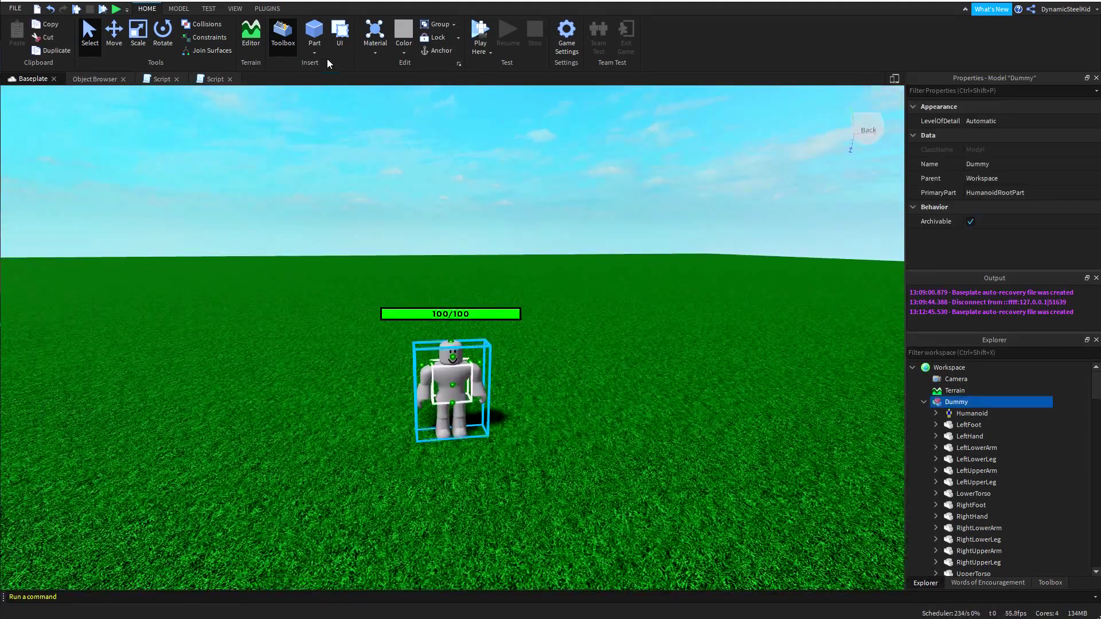
- Open and close the Rig Builder plugin, then return to HOME with nothing selected
click(270, 10)
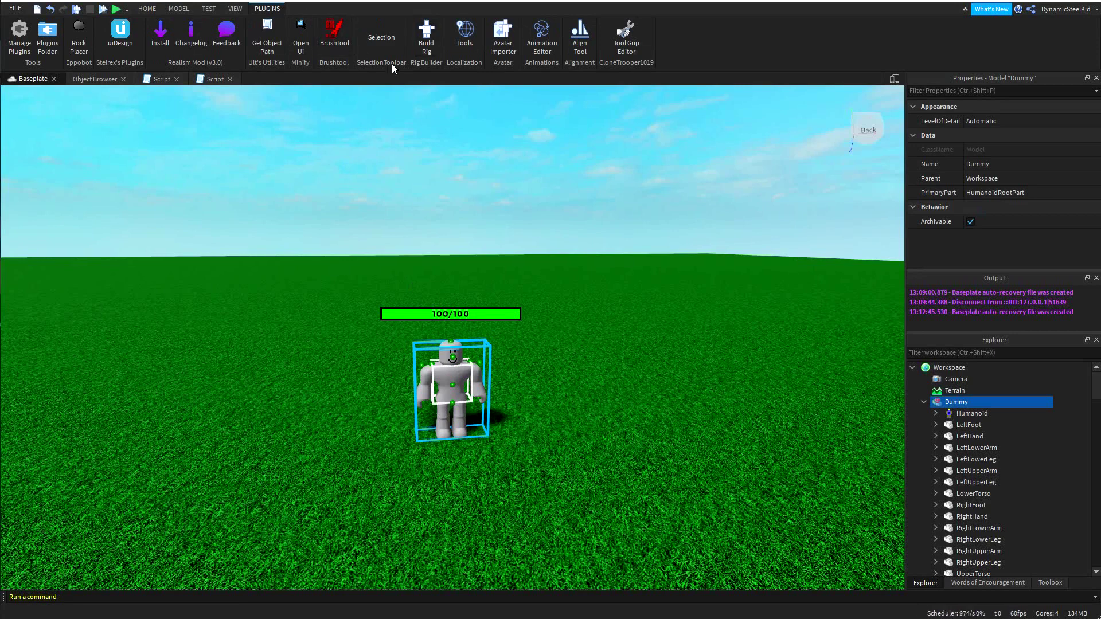
click(429, 38)
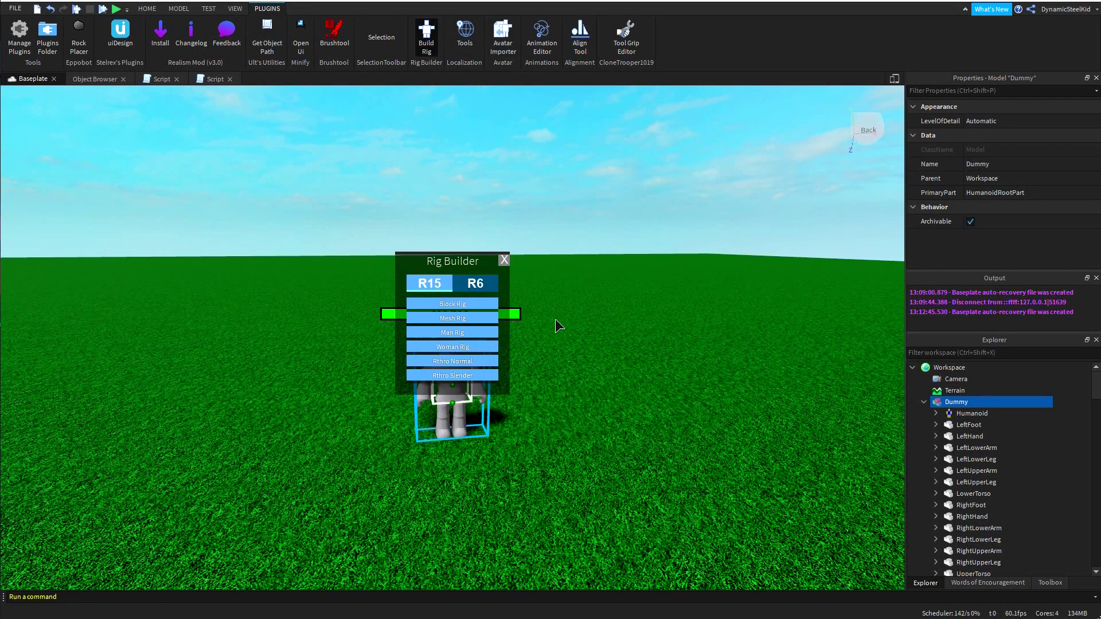
click(503, 260)
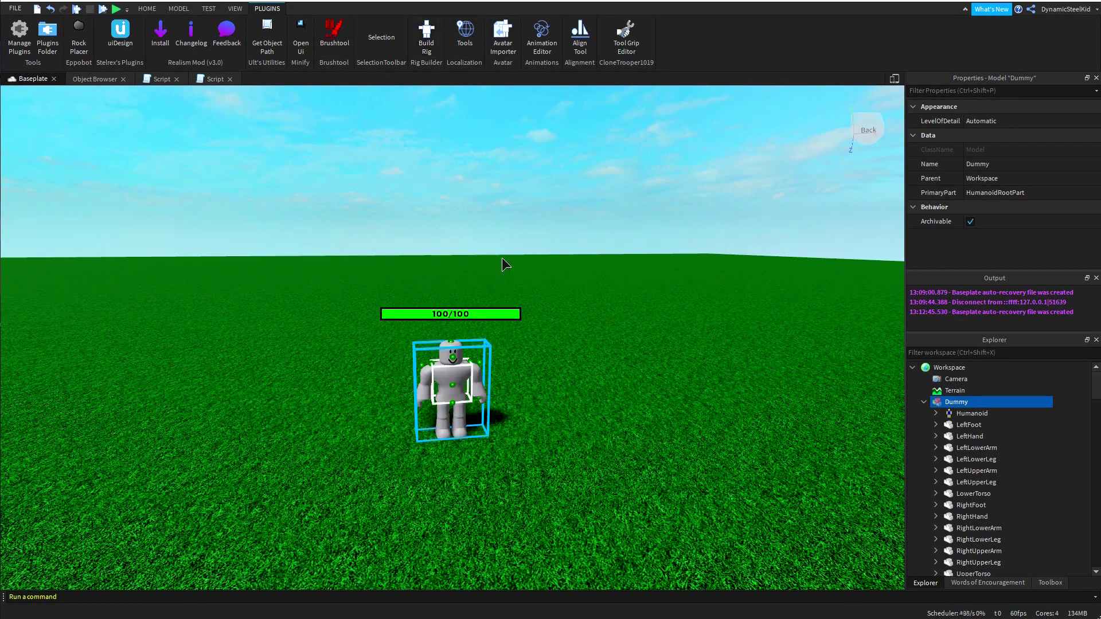
click(147, 9)
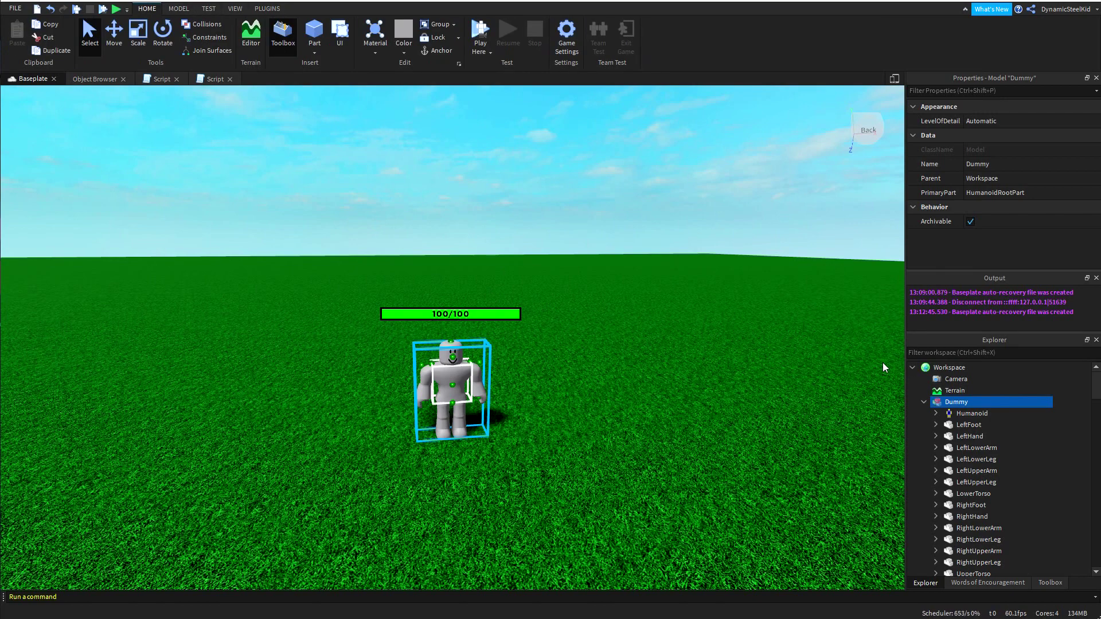
click(783, 240)
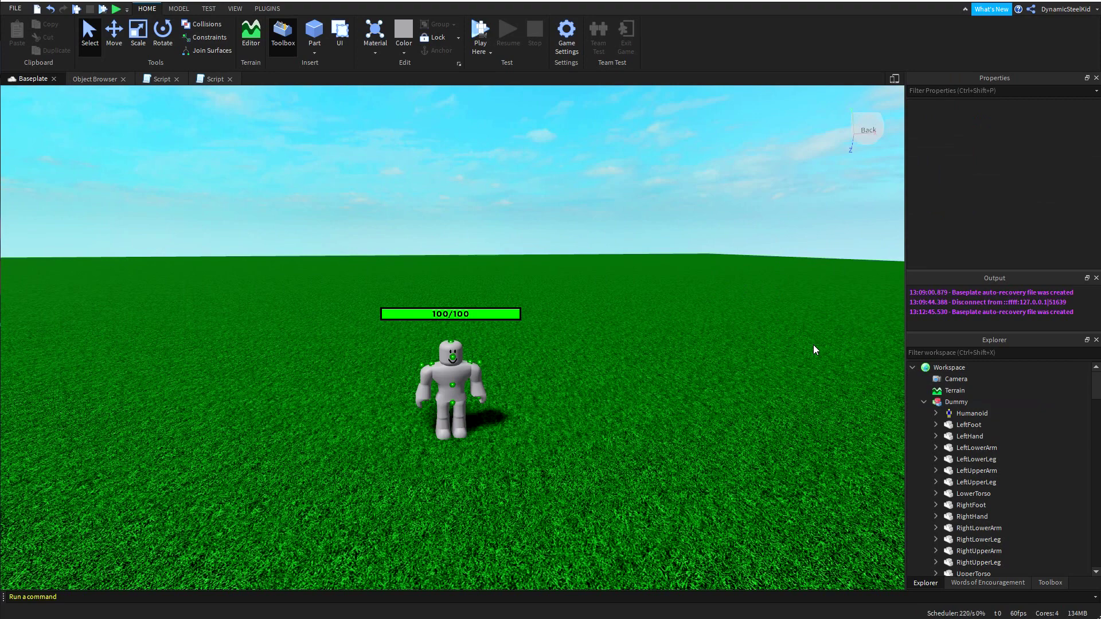
- Select the dummy's Humanoid and review its Health and MaxHealth values
right_drag(739, 294, 759, 221)
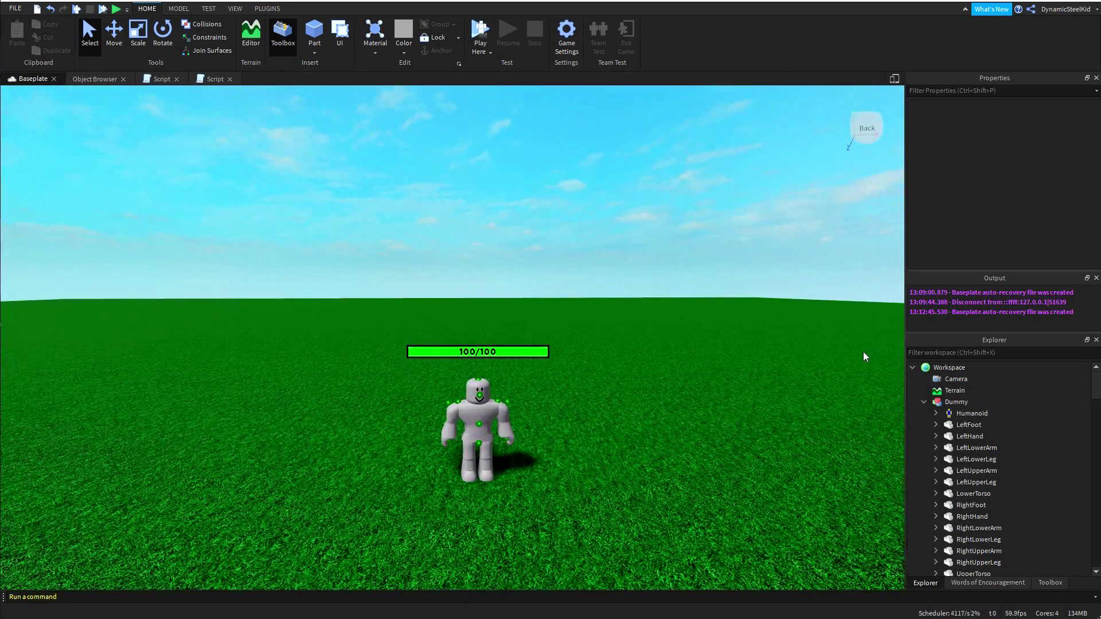
click(989, 415)
scroll(1032, 178, down, 5)
scroll(1038, 182, down, 5)
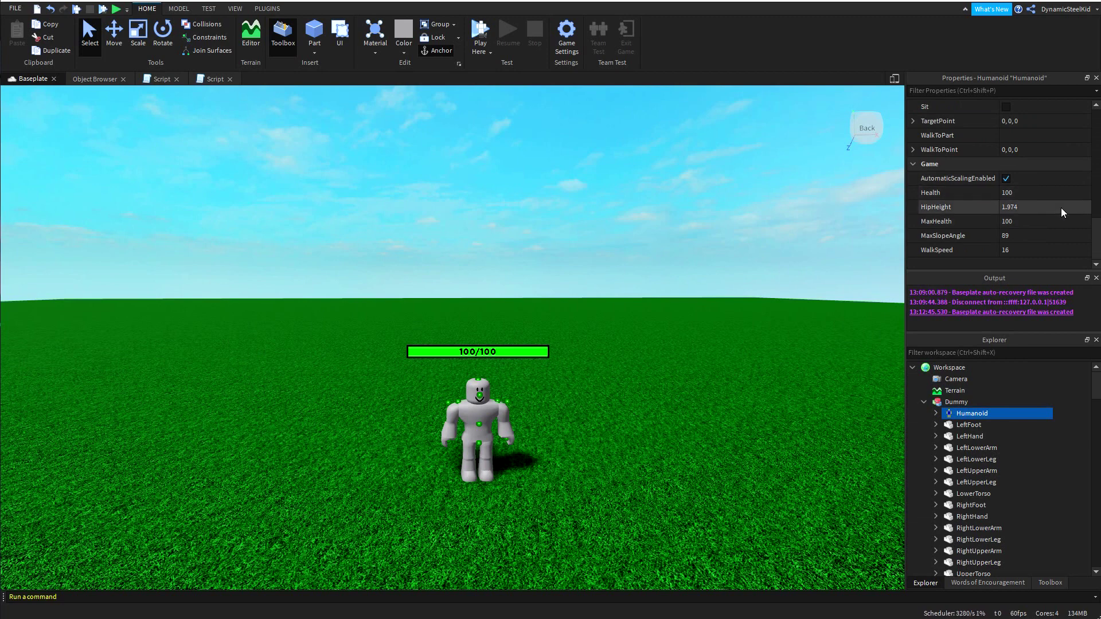
click(1043, 224)
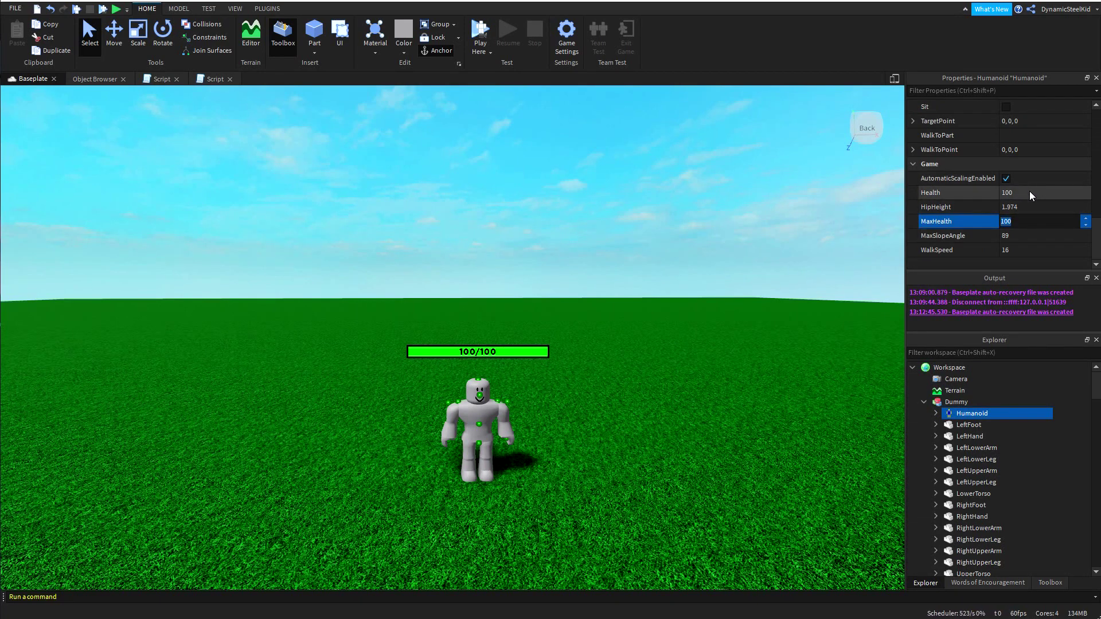
click(1030, 193)
click(1023, 221)
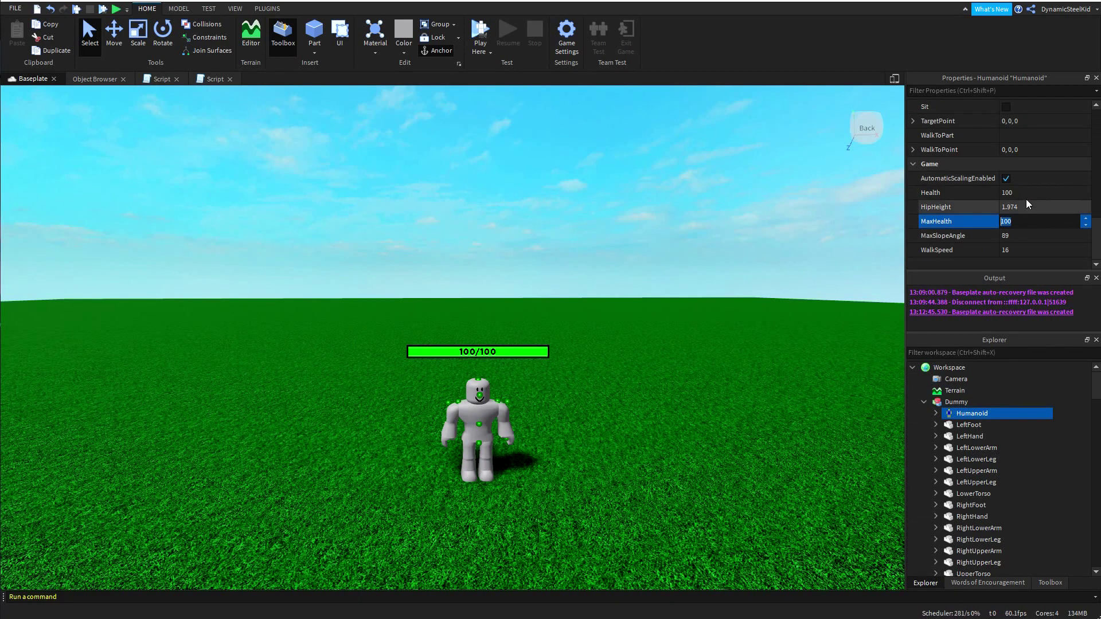
click(1026, 192)
scroll(921, 197, up, 4)
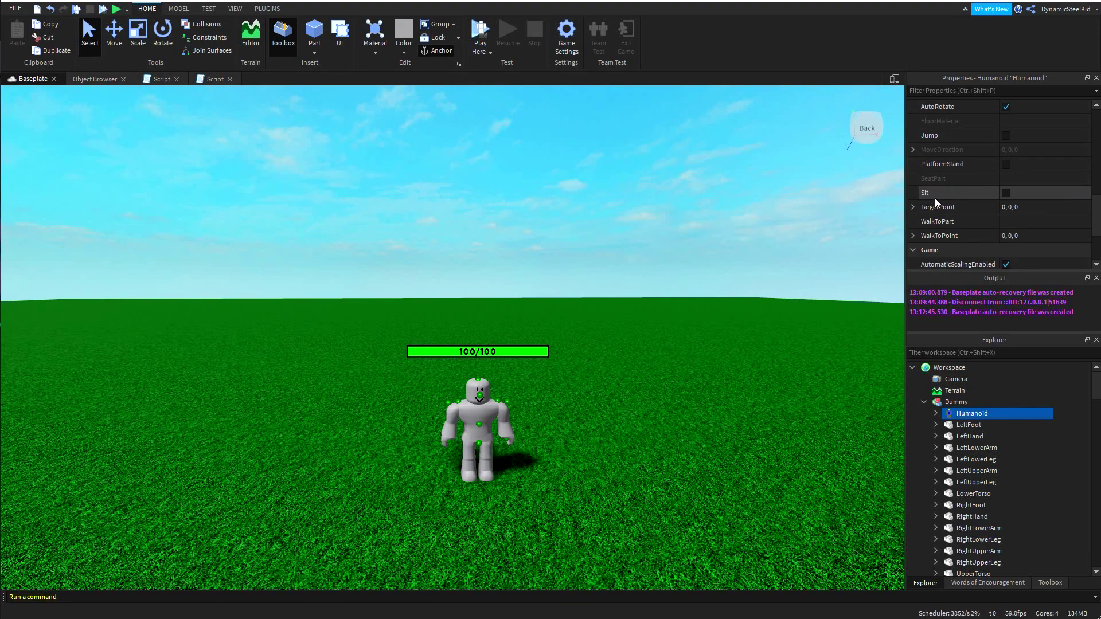
scroll(935, 198, up, 3)
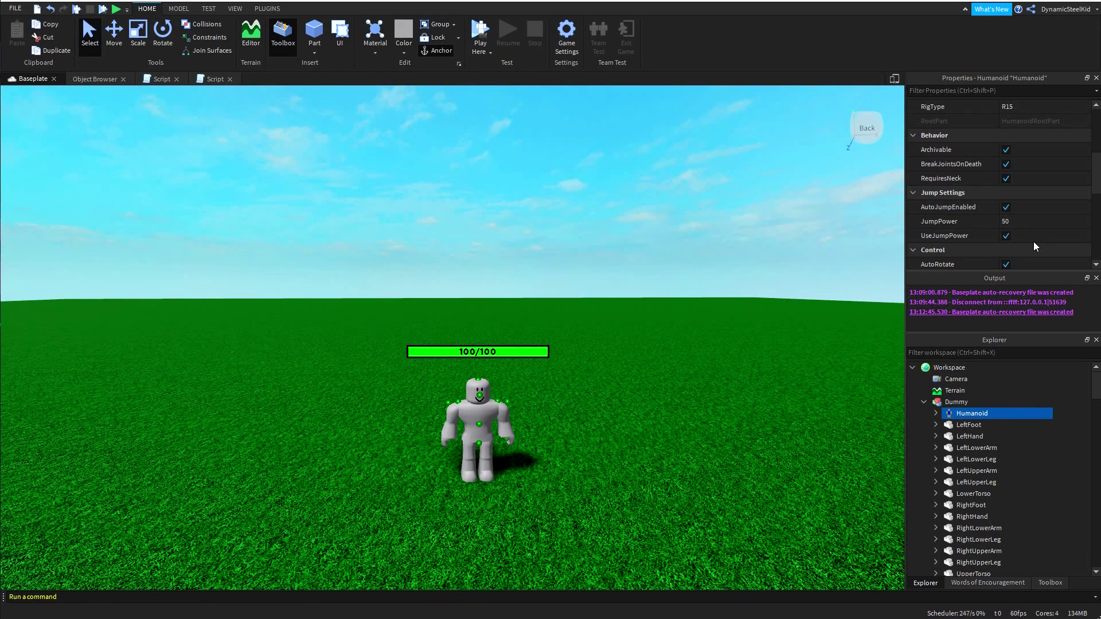
scroll(1033, 242, up, 4)
scroll(626, 269, up, 5)
scroll(626, 270, down, 8)
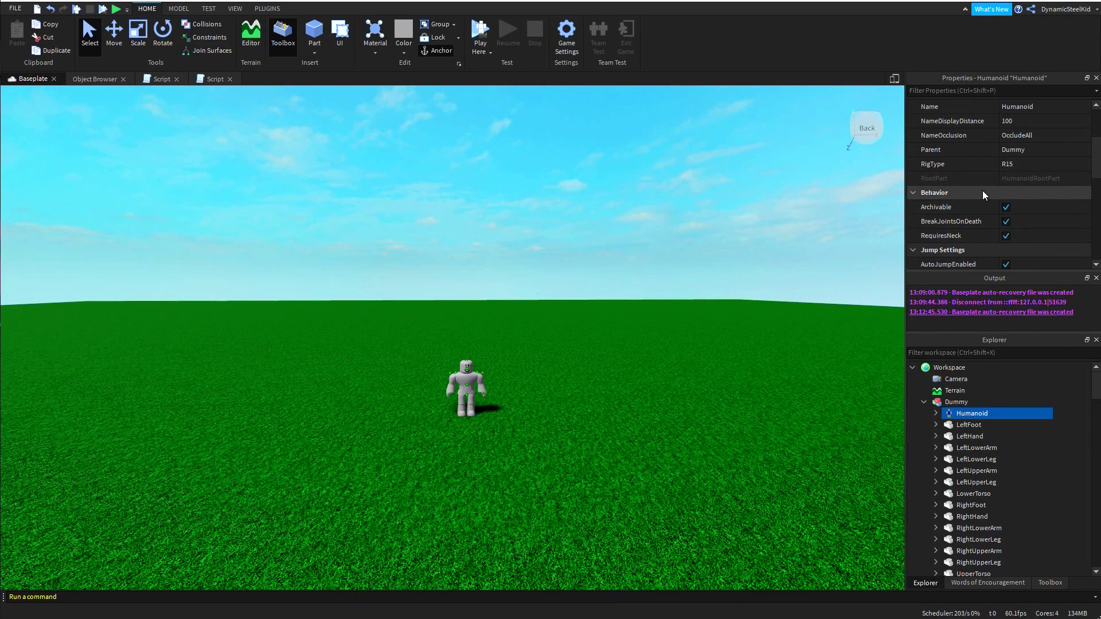
scroll(983, 190, up, 5)
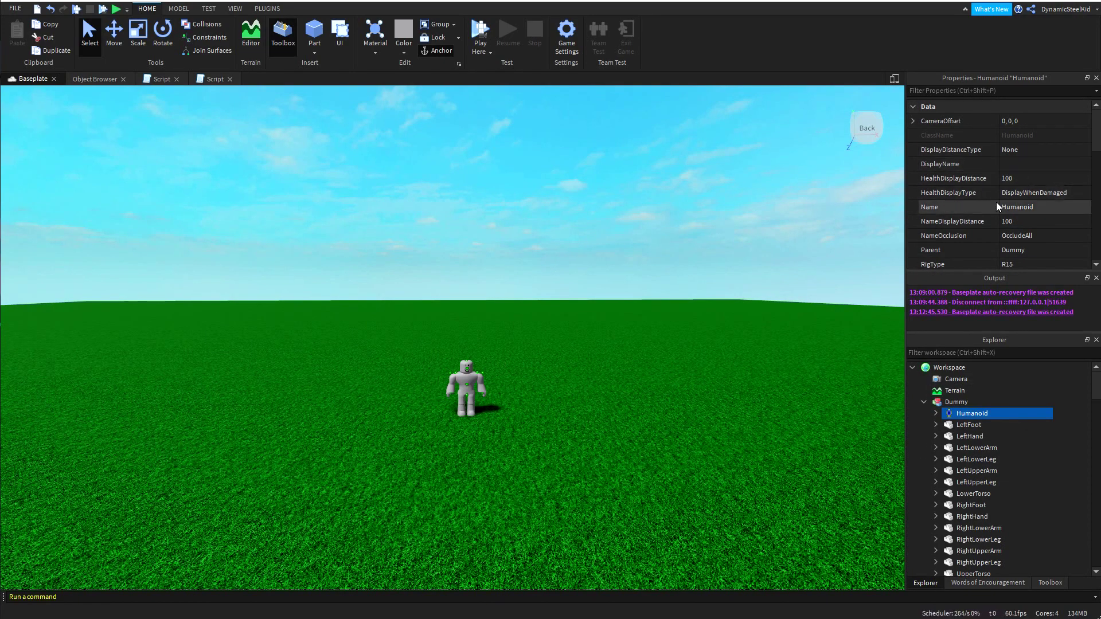
- Set DisplayDistanceType to Viewer, then switch it back to None
click(1026, 150)
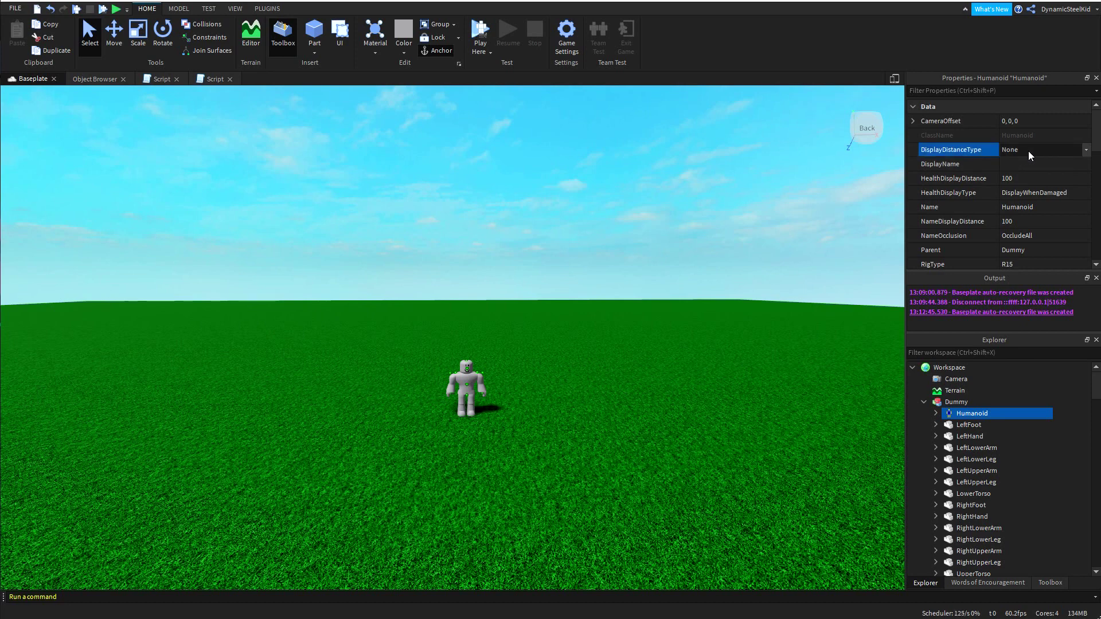
click(1032, 149)
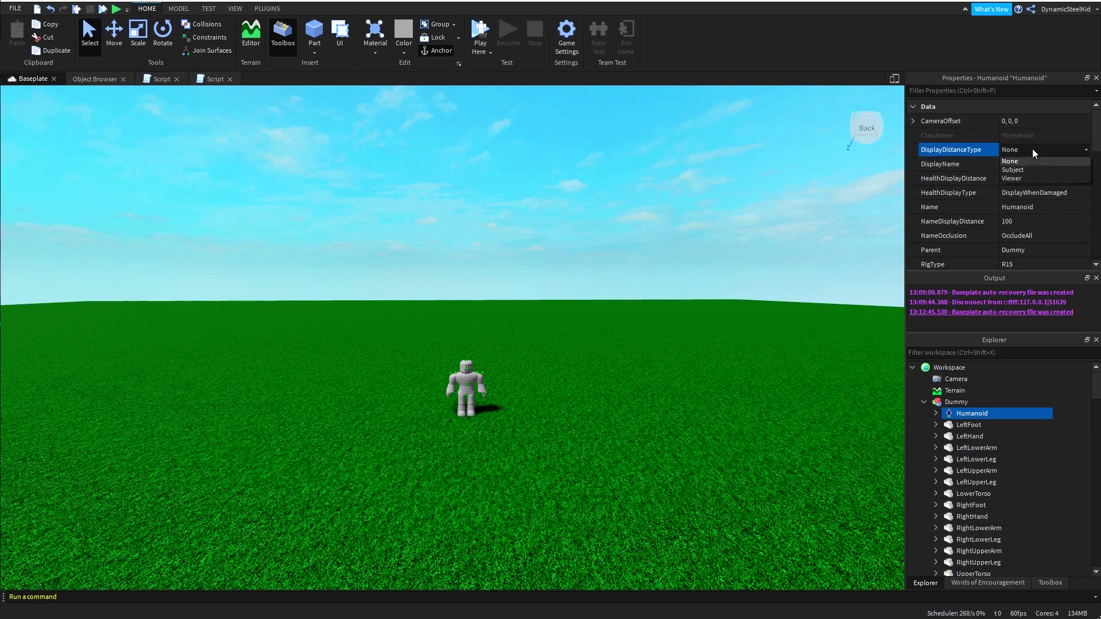
click(1027, 177)
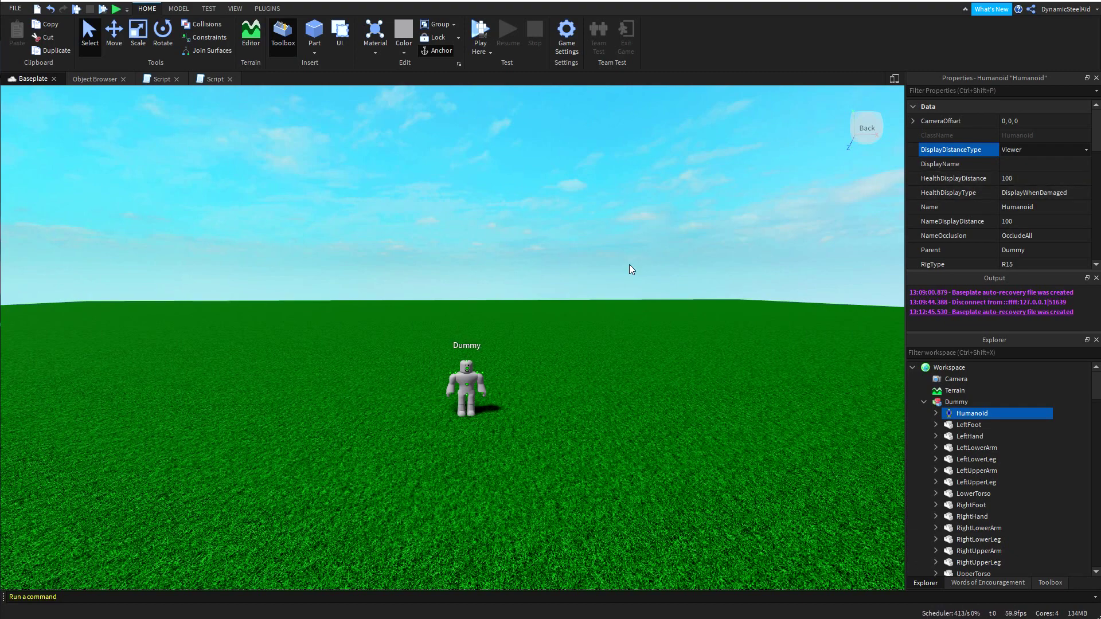
key(f)
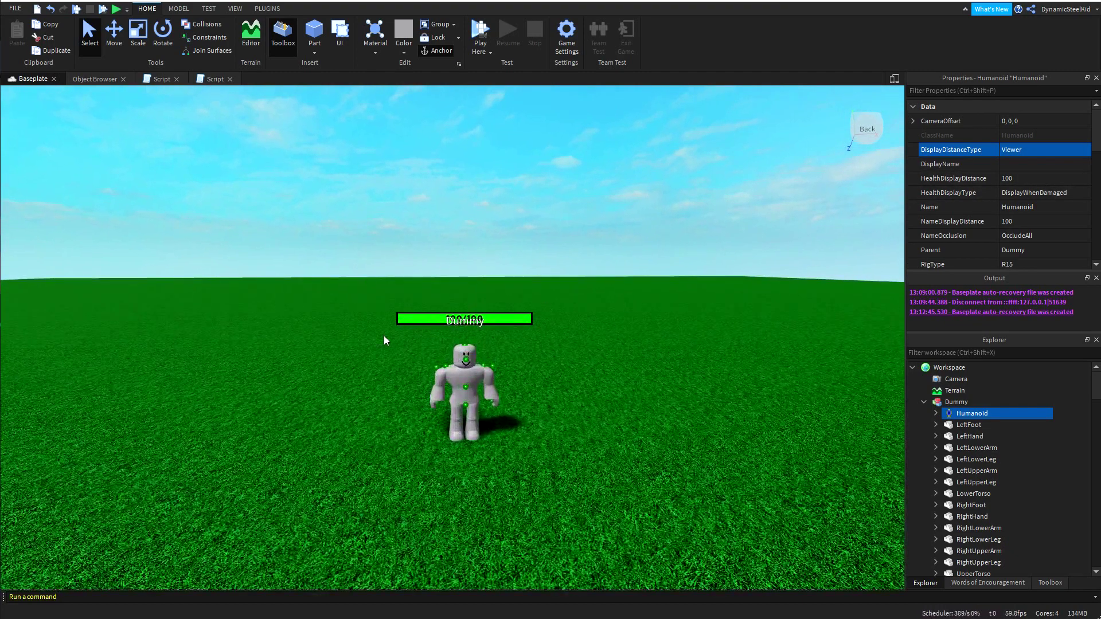
click(1034, 152)
click(1016, 187)
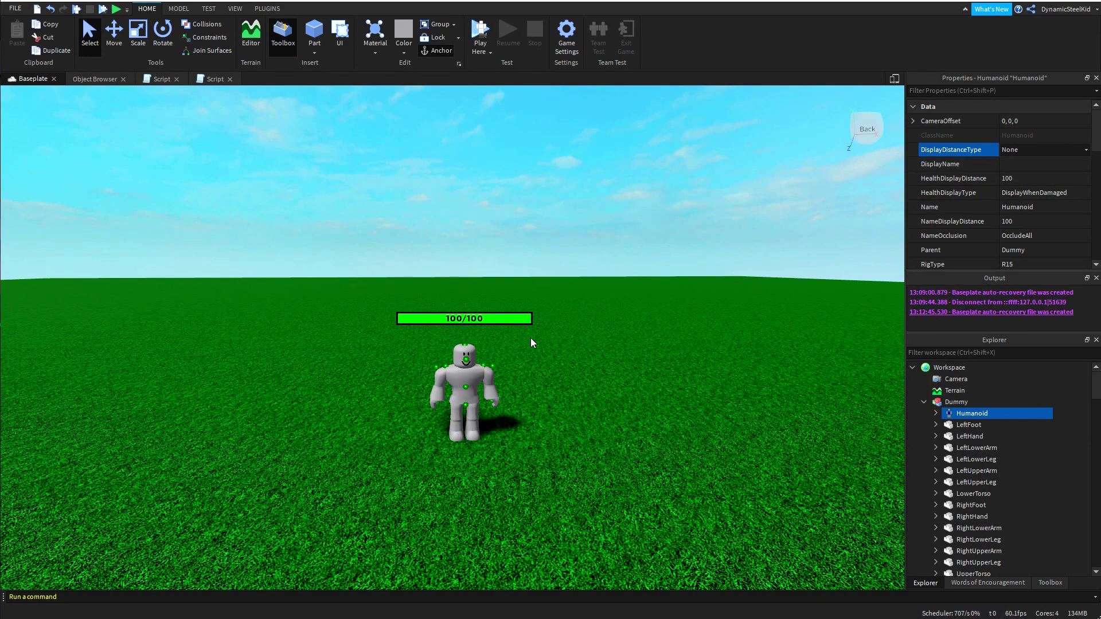
scroll(1032, 491, down, 4)
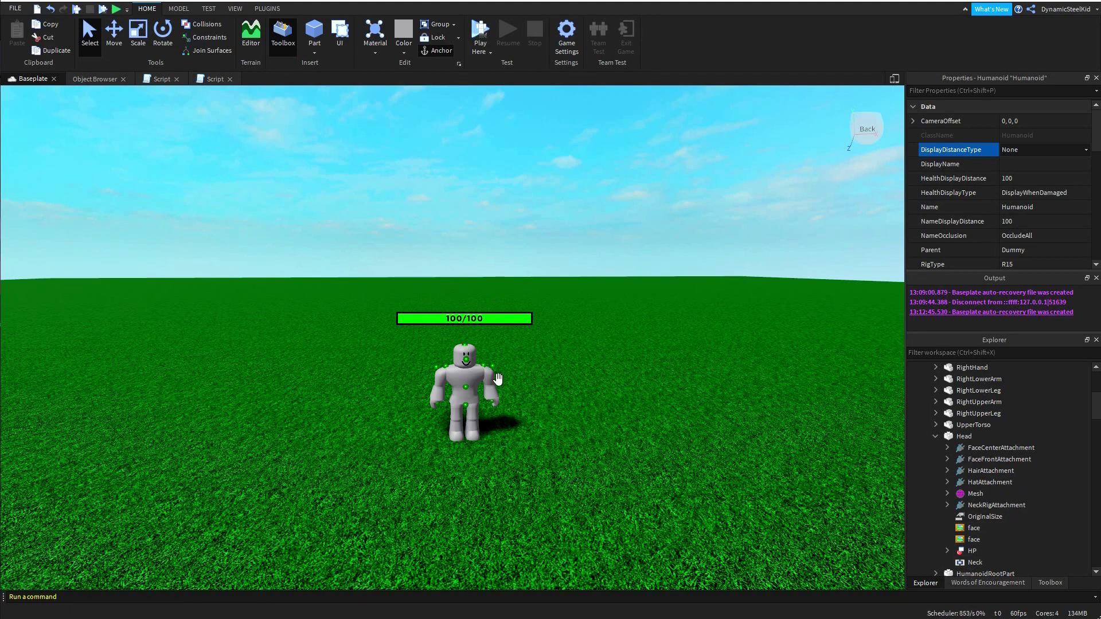
right_drag(731, 236, 731, 236)
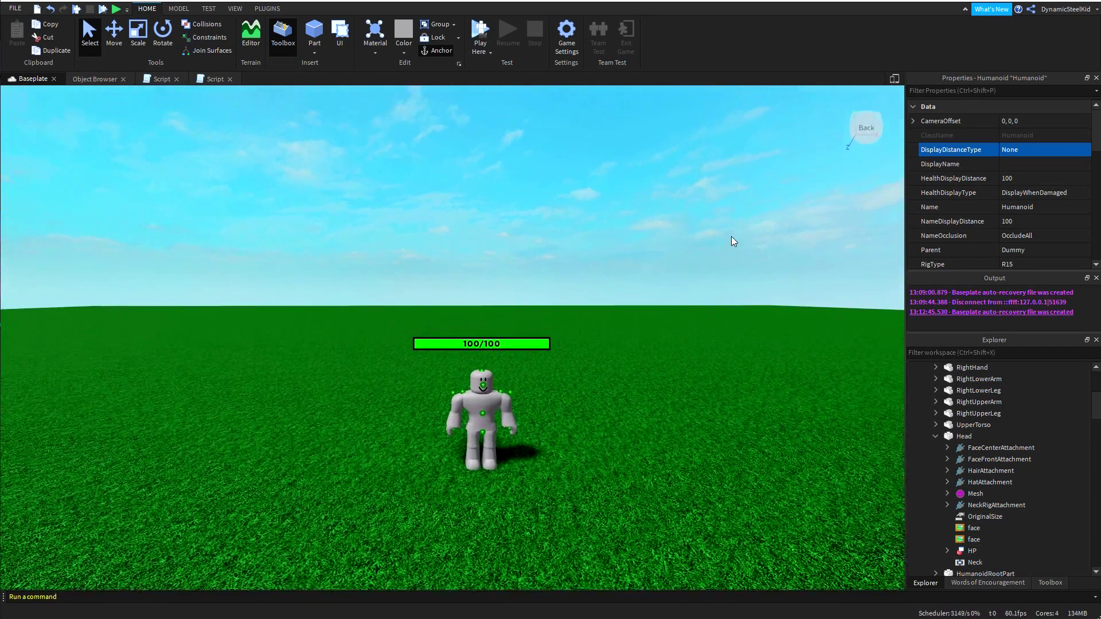
right_drag(731, 315, 717, 265)
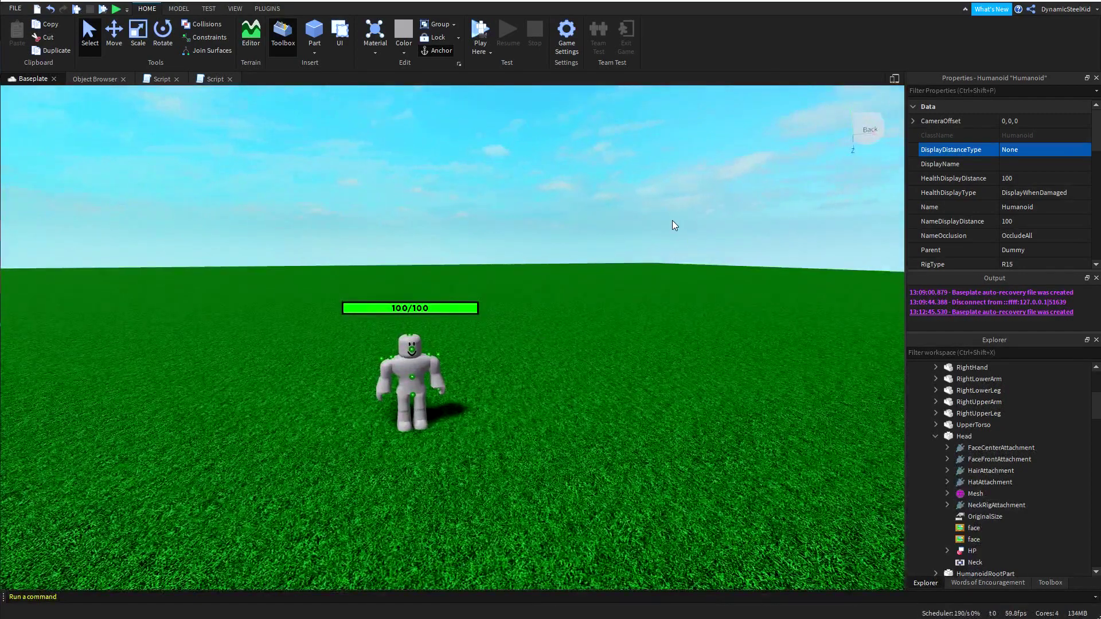
right_drag(673, 220, 674, 225)
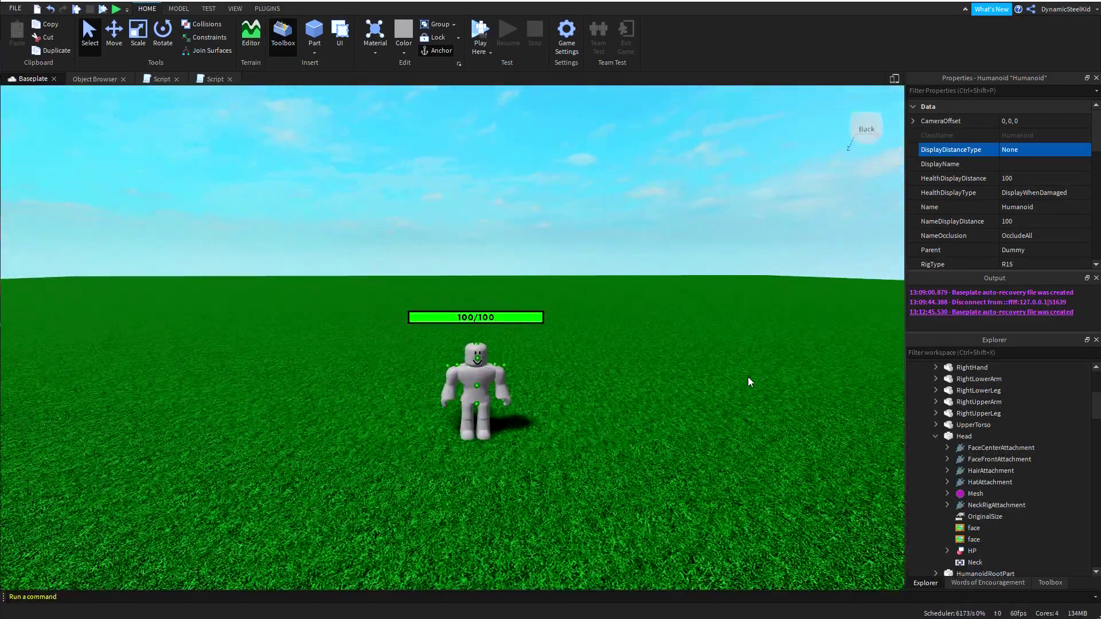
scroll(928, 433, down, 5)
scroll(911, 429, up, 3)
scroll(913, 427, up, 4)
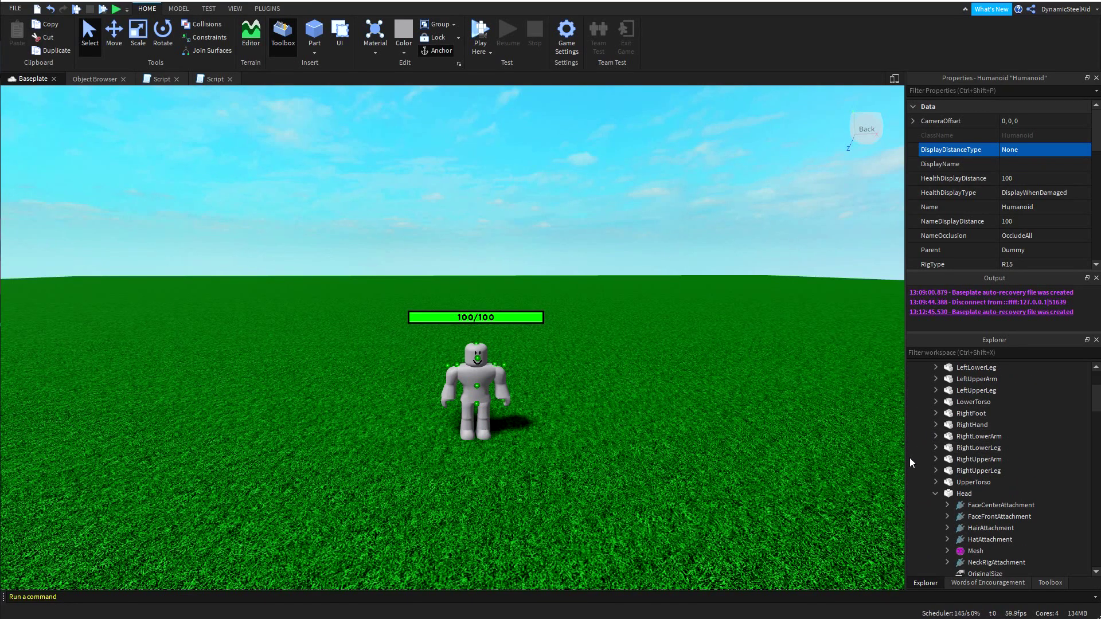
scroll(954, 436, up, 5)
scroll(955, 435, down, 4)
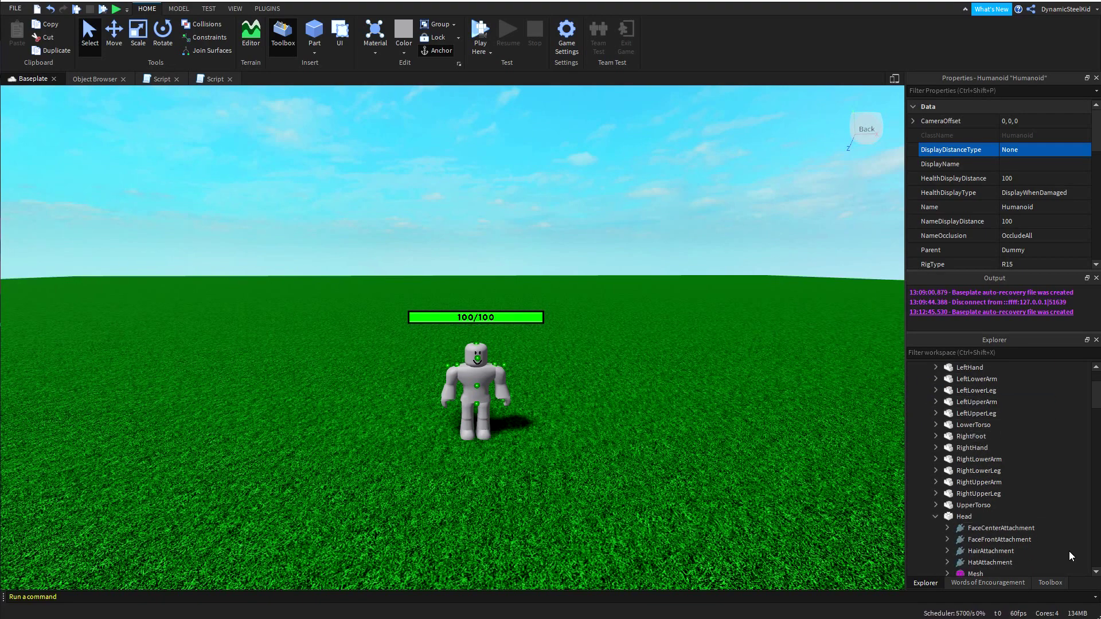
scroll(1026, 447, down, 2)
- Select the dummy's Head part in Explorer
click(952, 448)
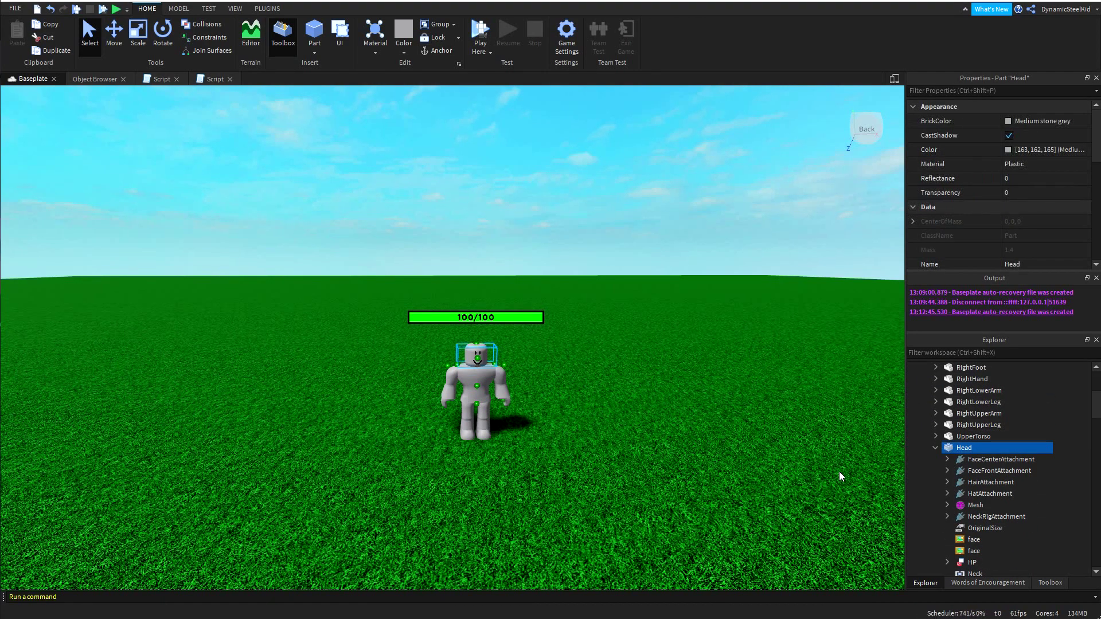
scroll(975, 551, down, 1)
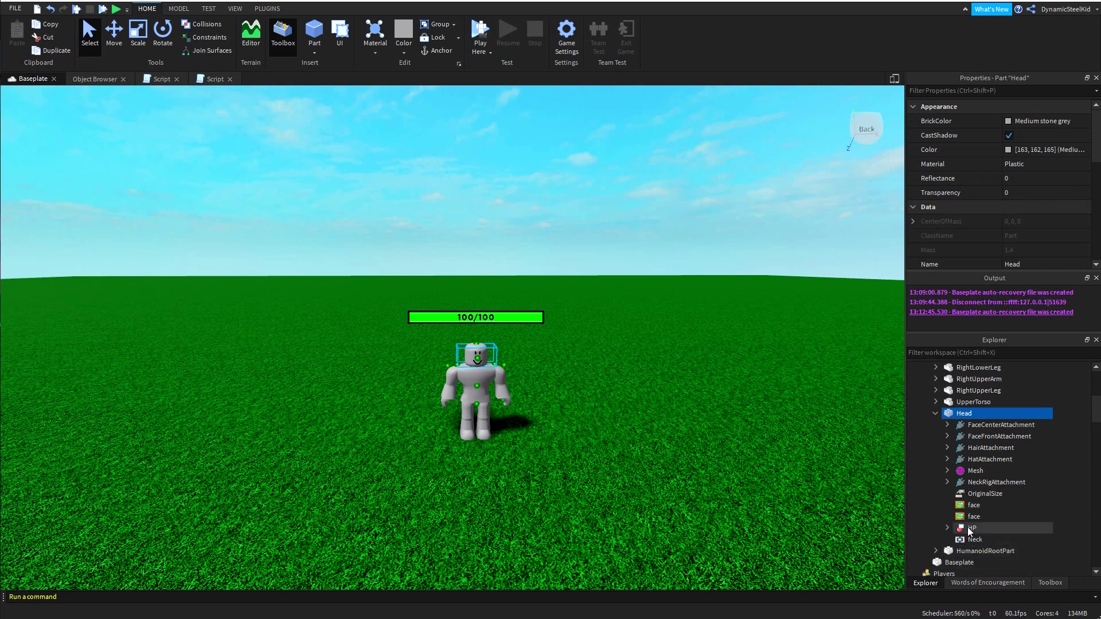
click(972, 527)
click(956, 415)
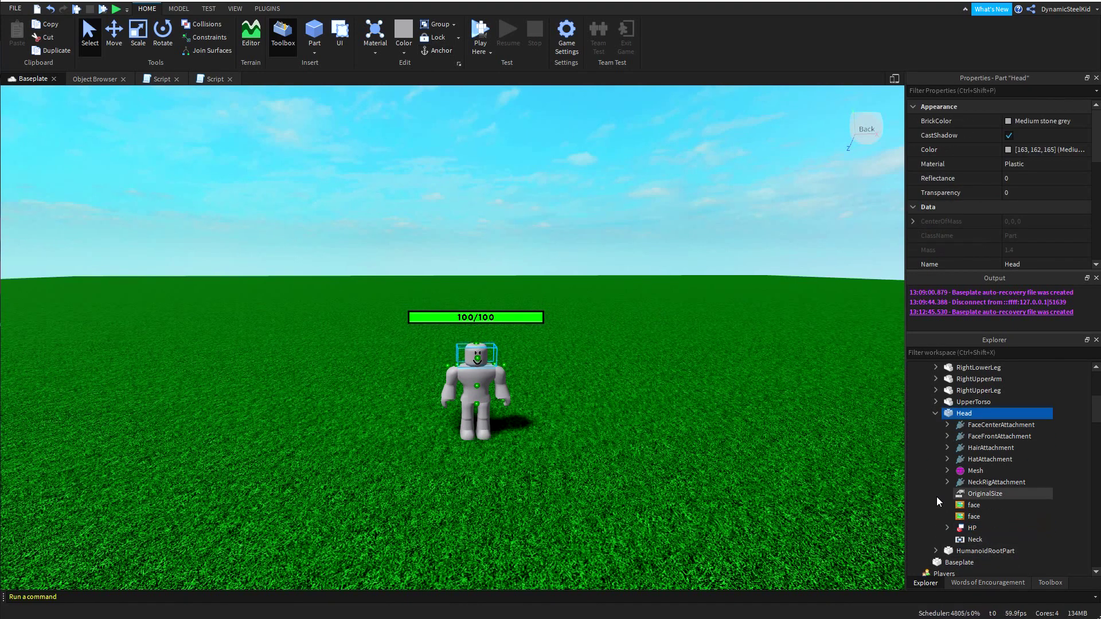
right_drag(711, 310, 700, 303)
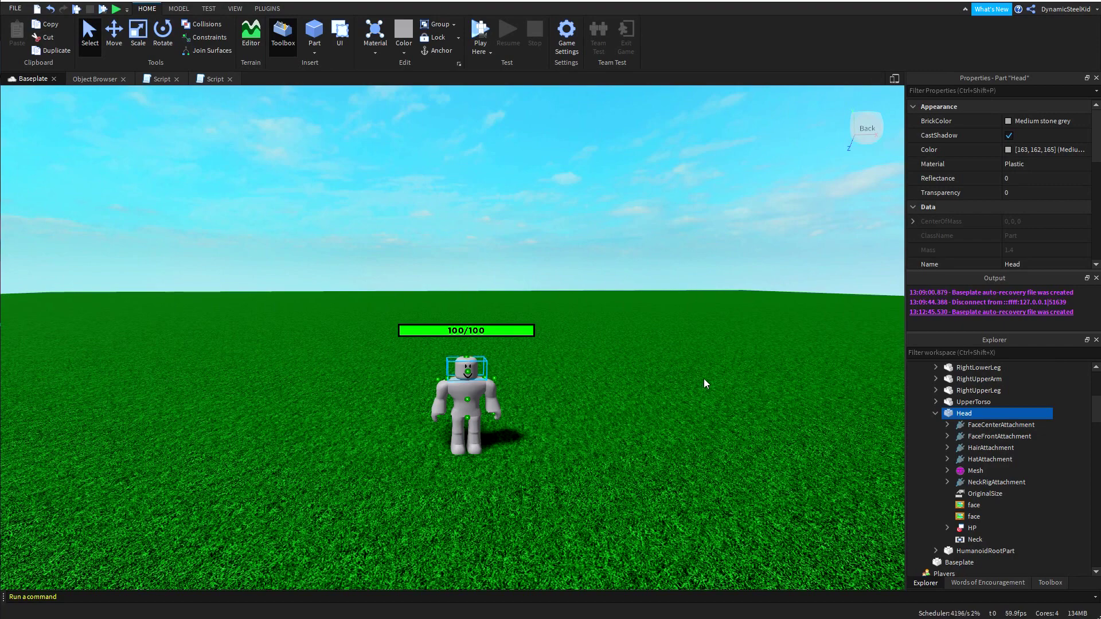
right_drag(752, 321, 753, 324)
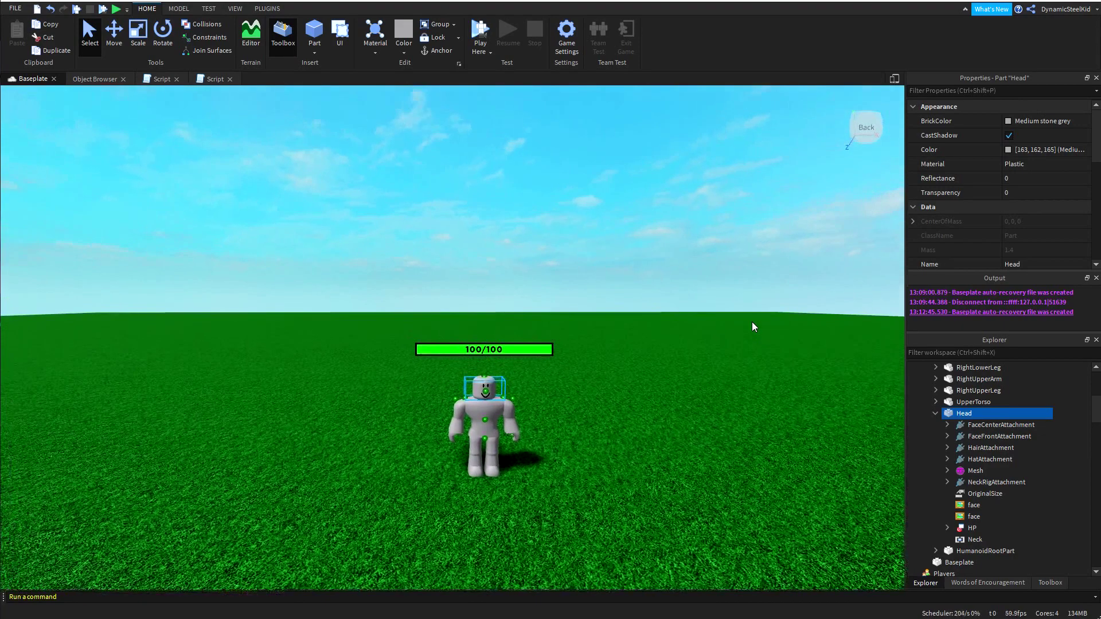
- Select the HP BillboardGui and expand it to list Bar, HPShower, Health and Script
click(961, 529)
click(947, 528)
scroll(967, 471, down, 2)
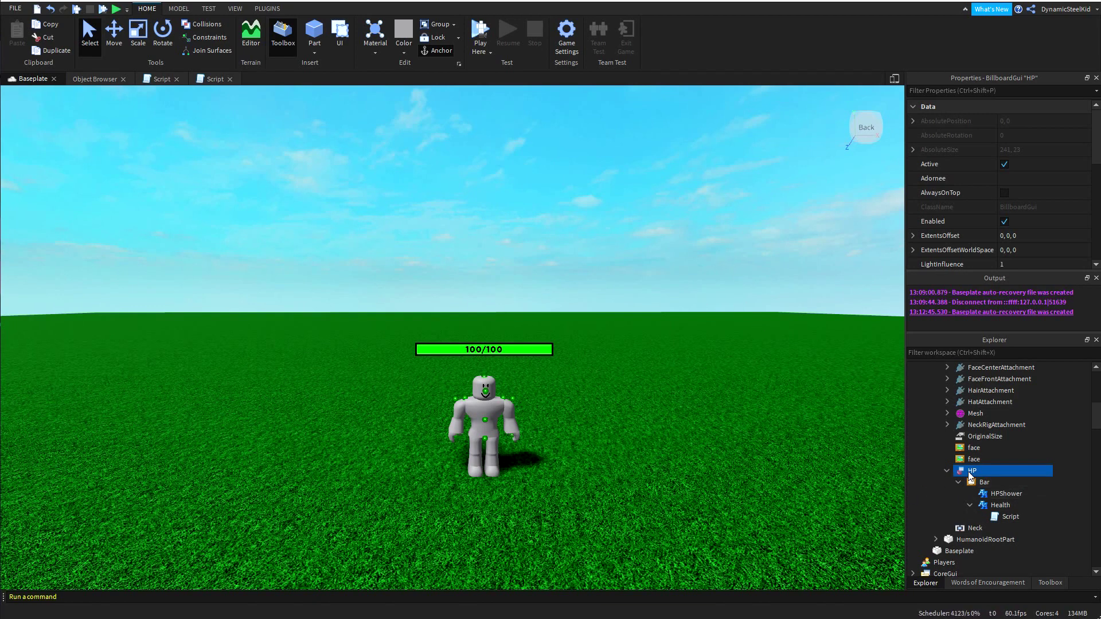
click(982, 437)
click(969, 474)
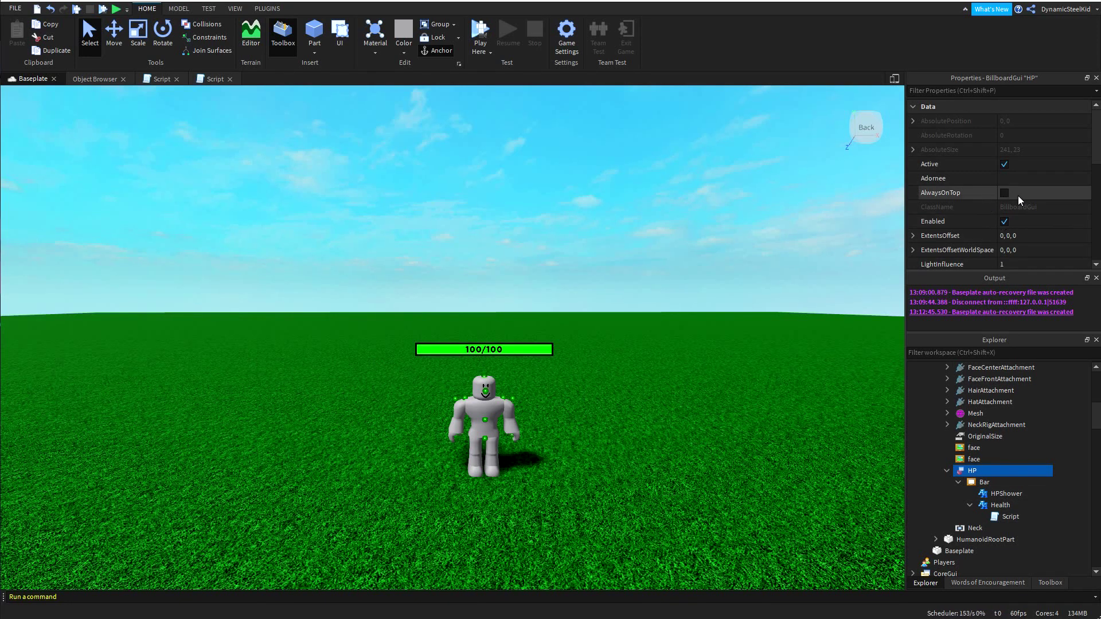
scroll(969, 181, down, 3)
scroll(952, 195, down, 3)
scroll(955, 185, down, 2)
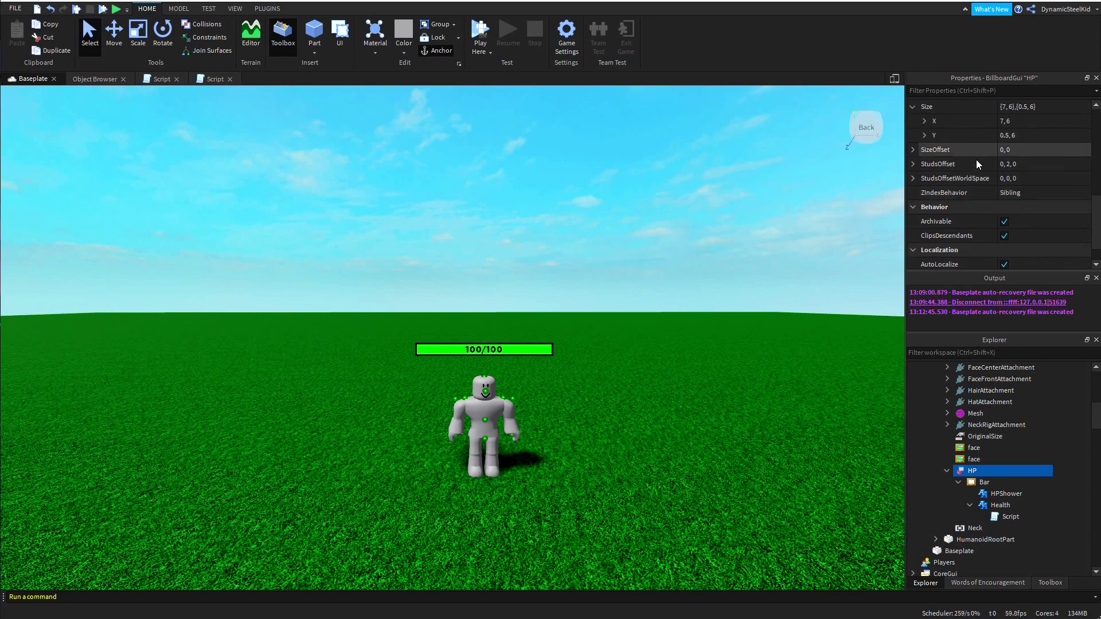
scroll(965, 153, up, 2)
scroll(966, 192, up, 2)
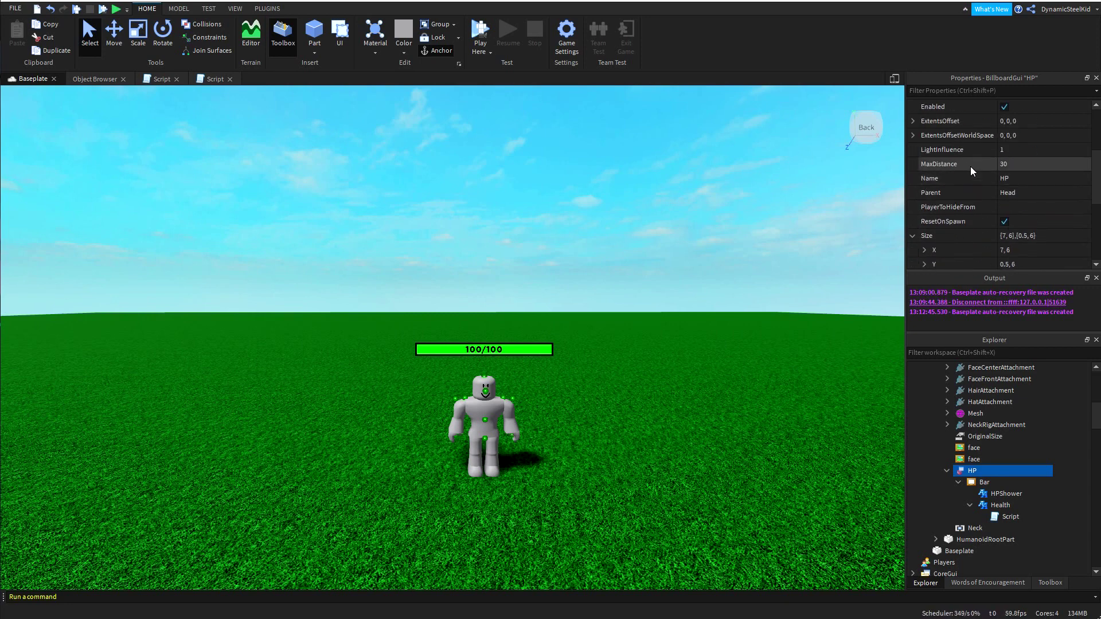
click(961, 161)
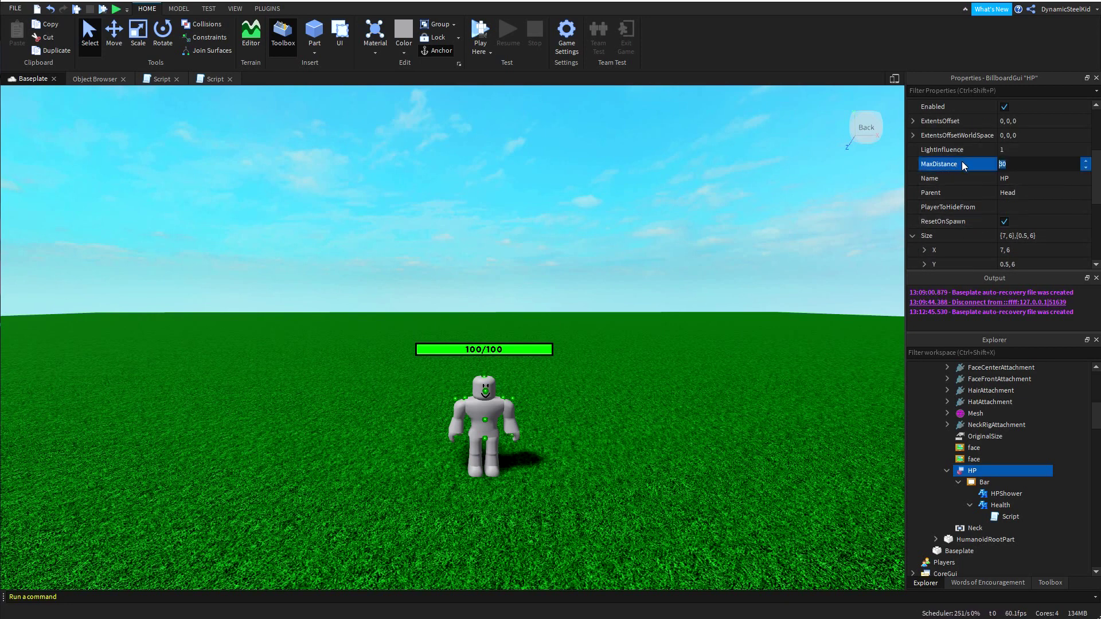
click(1011, 164)
click(746, 204)
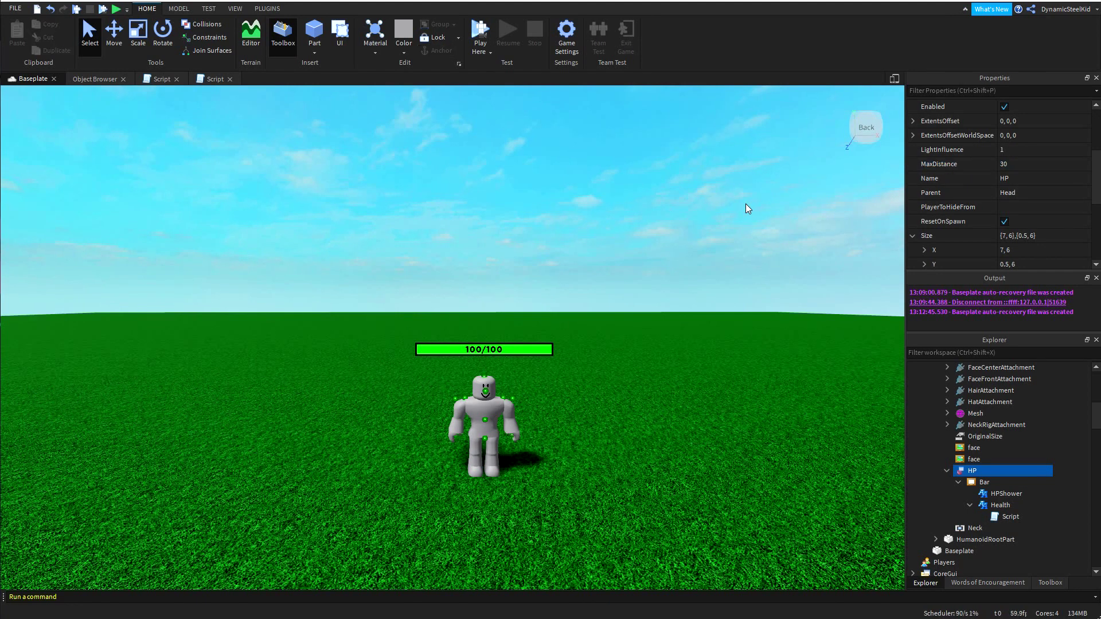
click(966, 481)
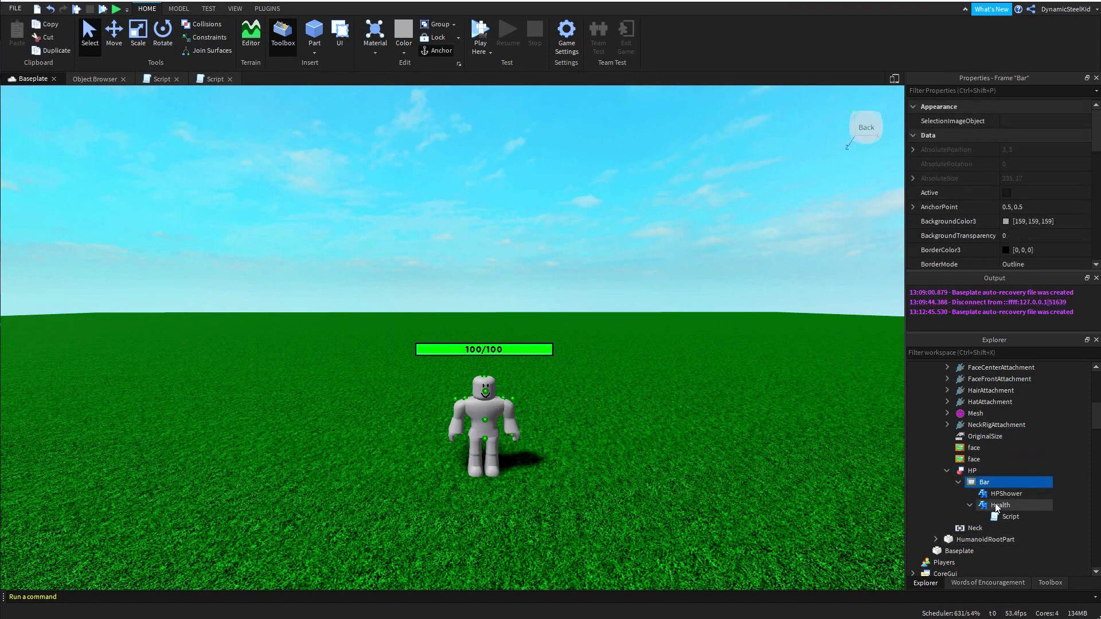
click(972, 470)
scroll(1019, 162, down, 3)
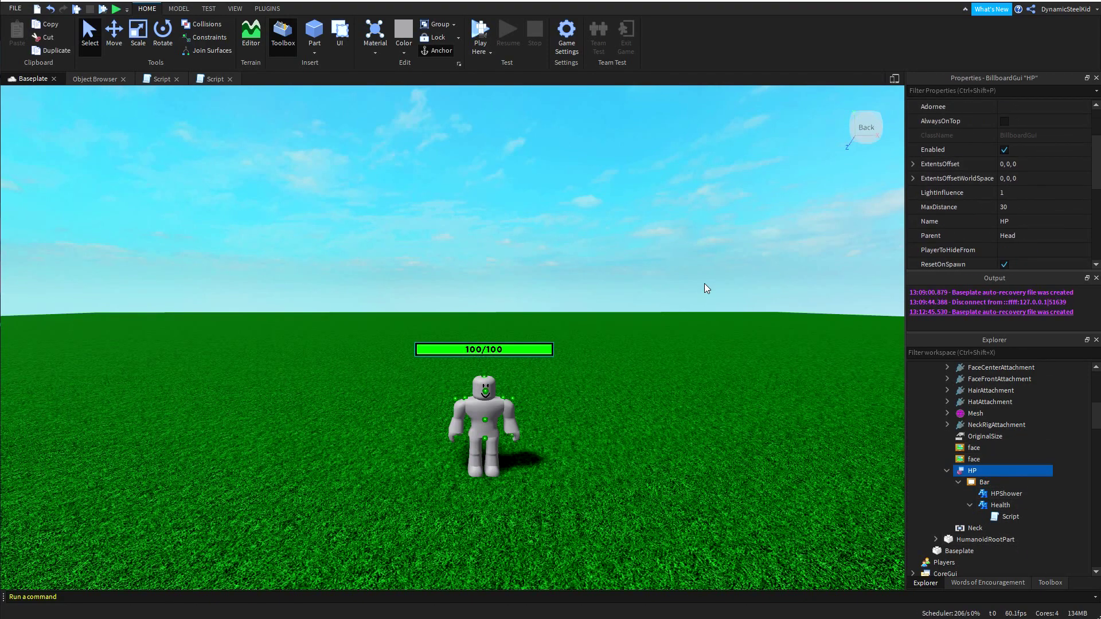
key(s)
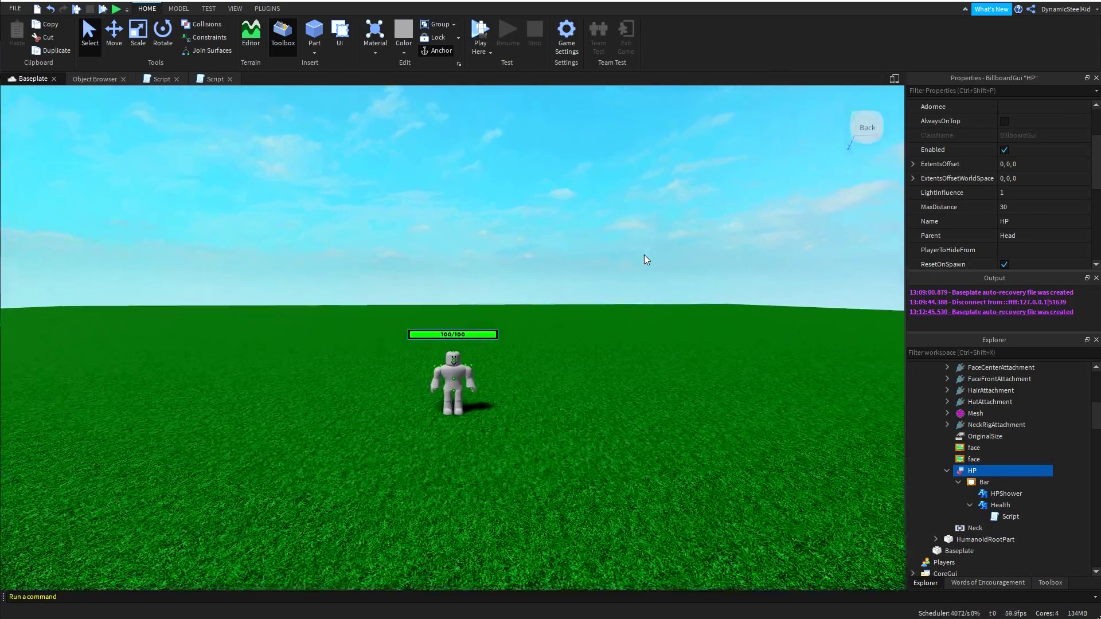
right_drag(645, 255, 628, 274)
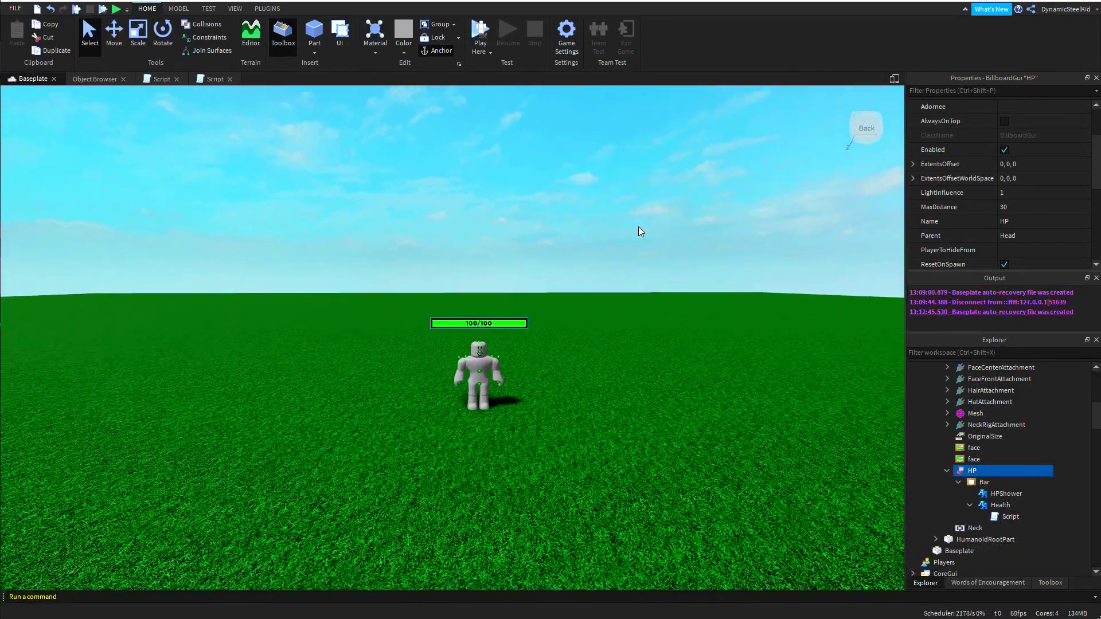
key(w)
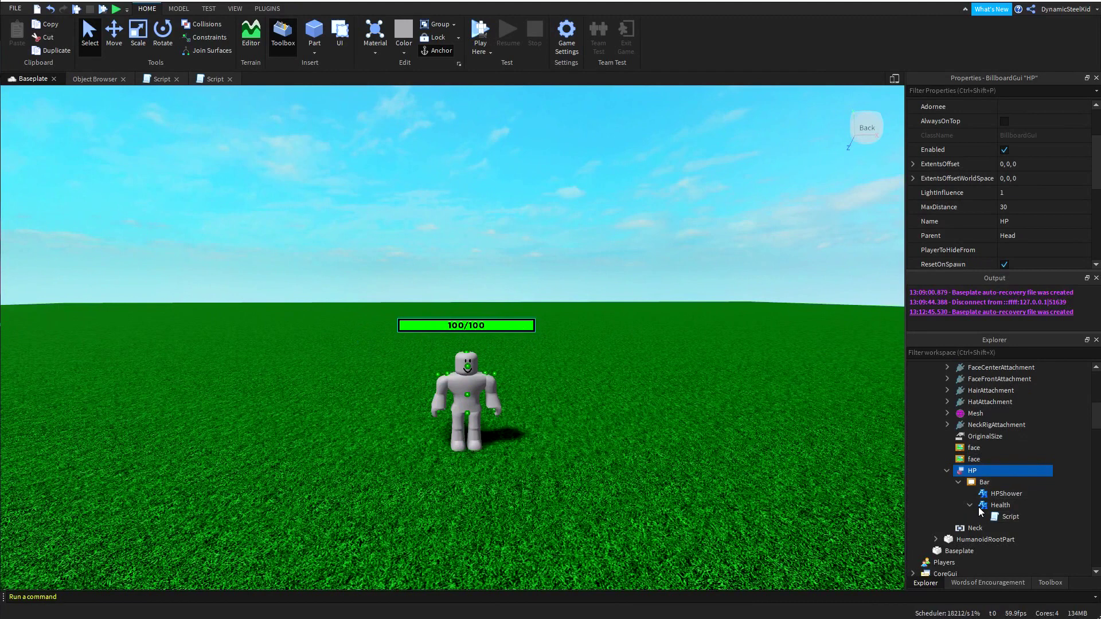
scroll(1031, 185, down, 3)
click(1024, 179)
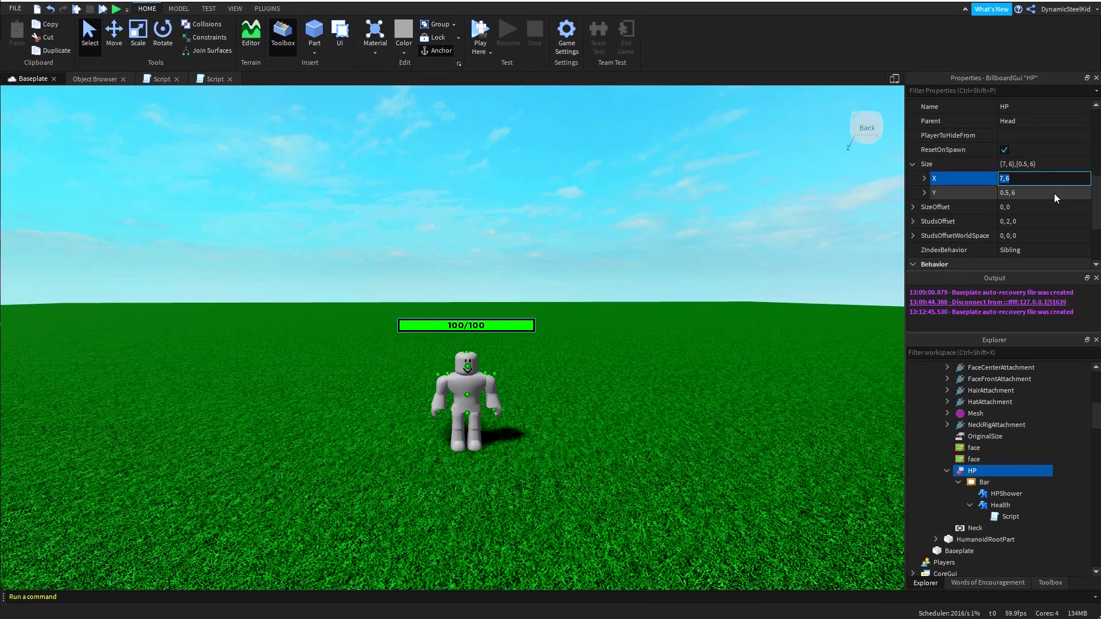
click(1002, 178)
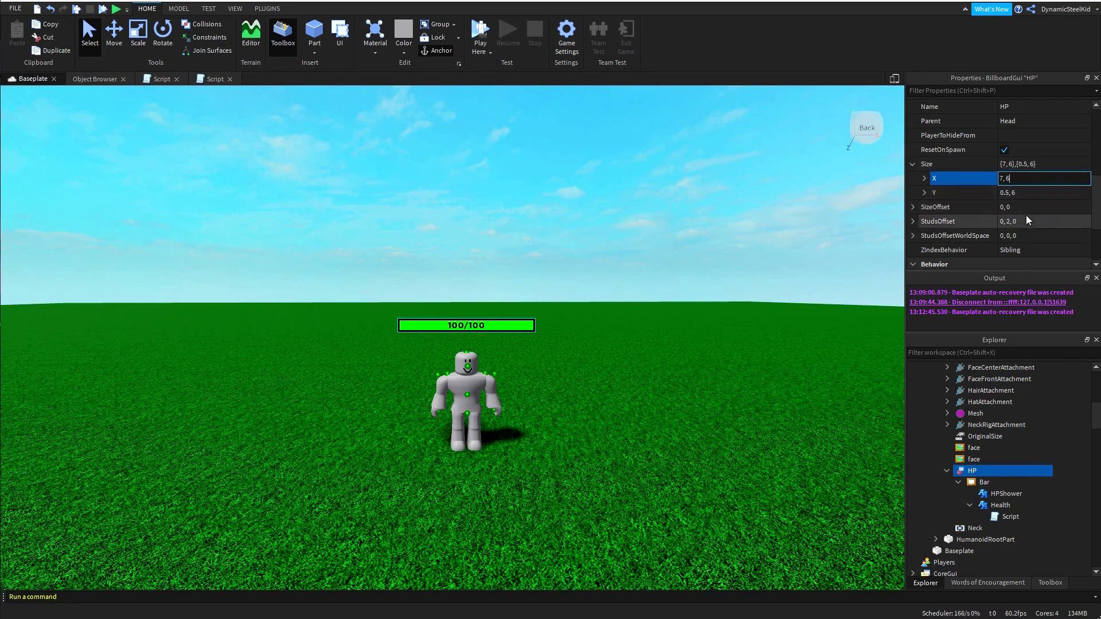
click(1008, 193)
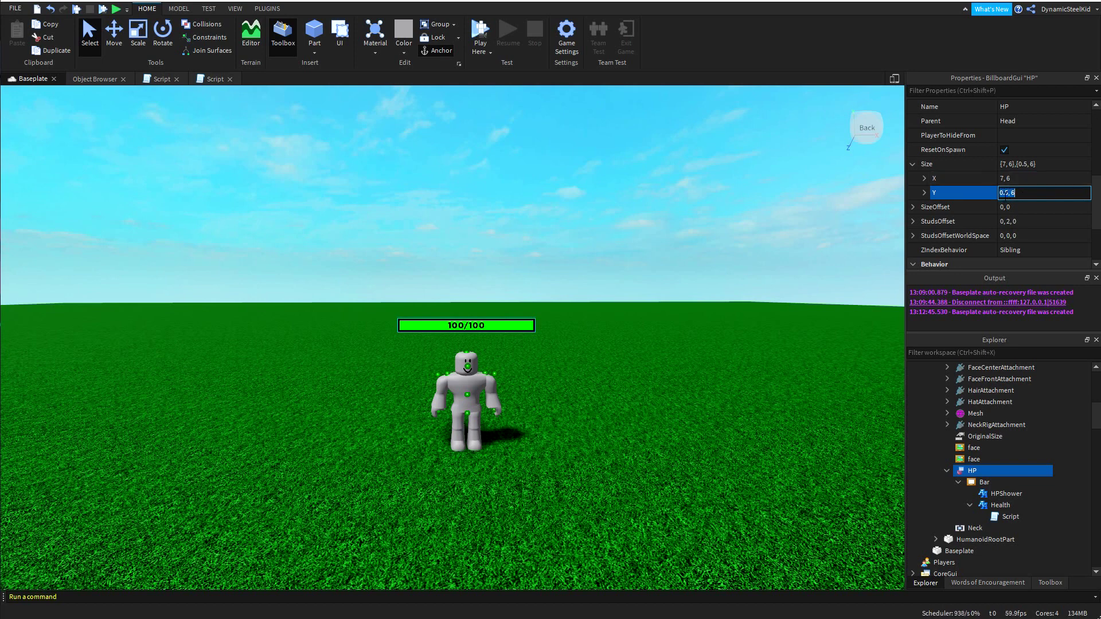
click(1006, 225)
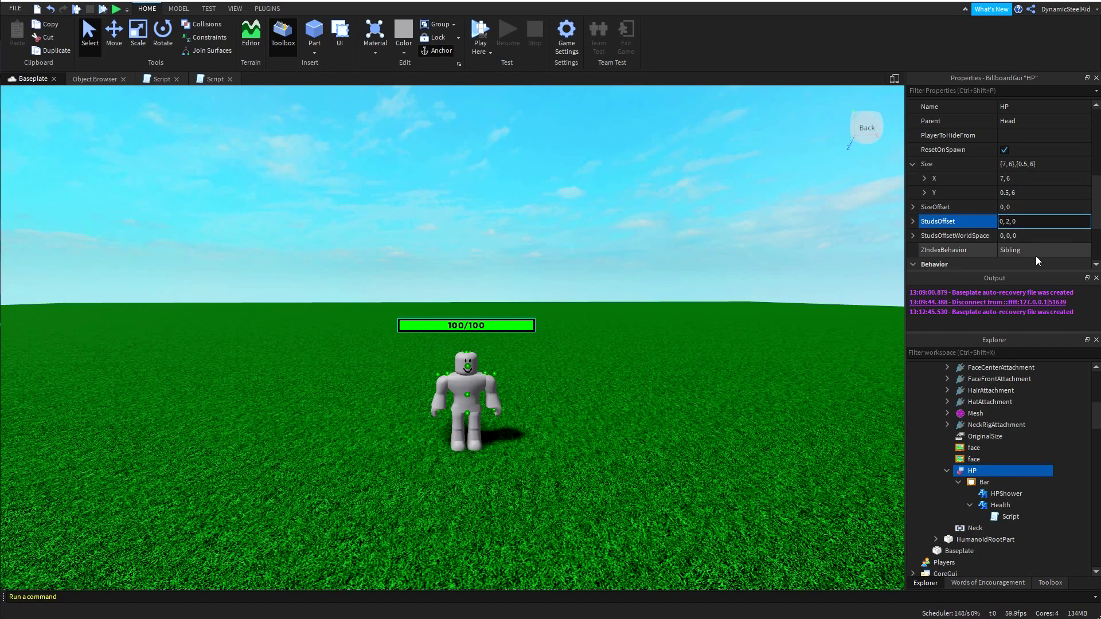
text(0)
key(Return)
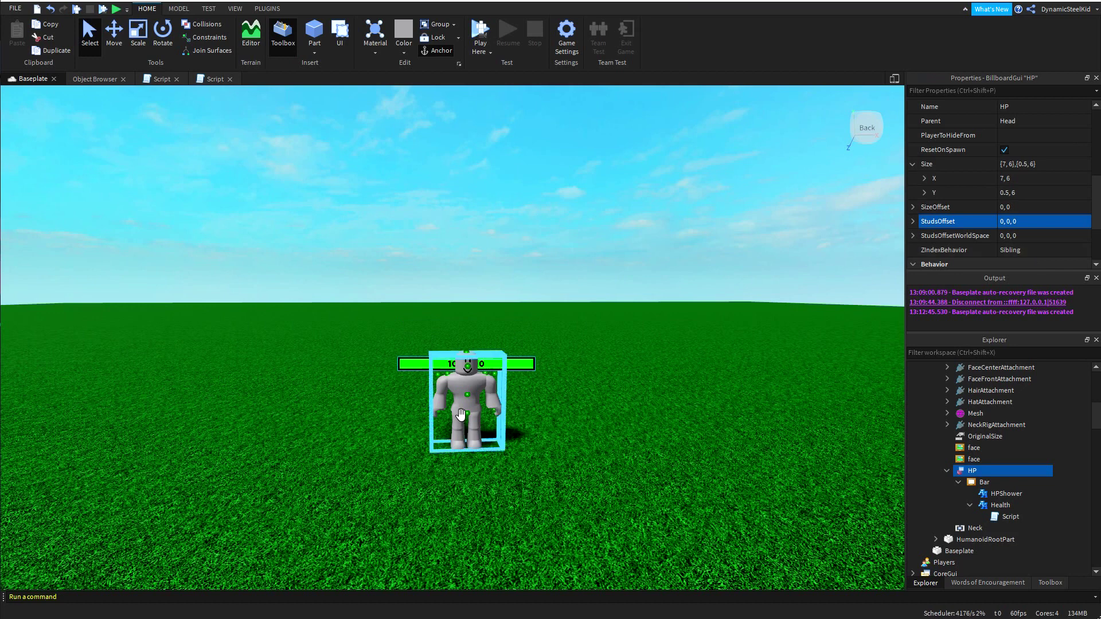
click(1009, 222)
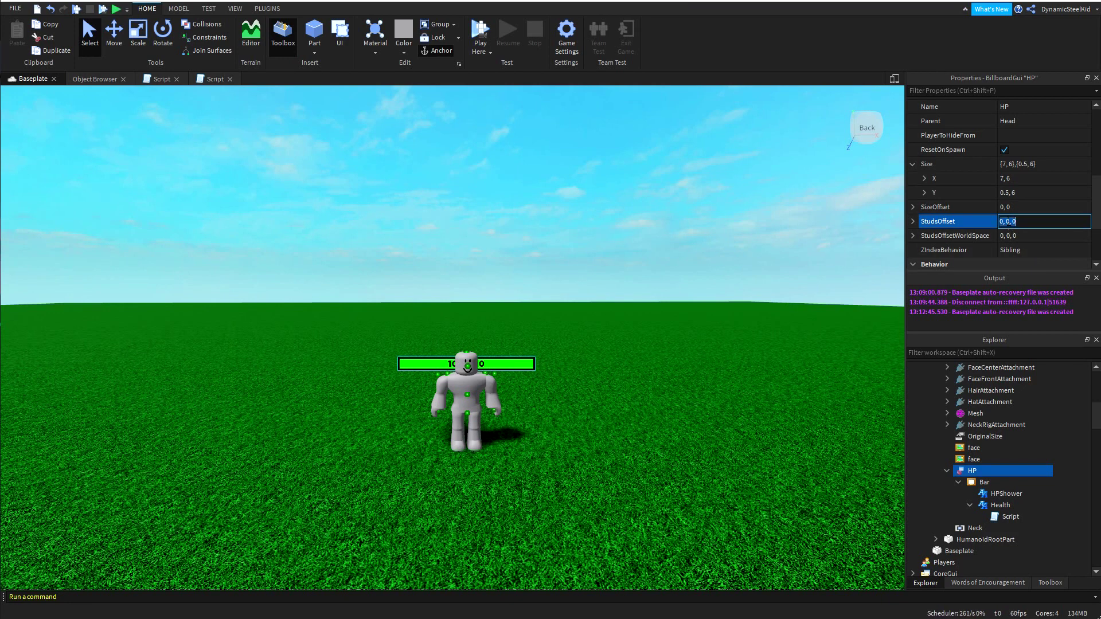
key(BackSpace)
text(2)
key(Return)
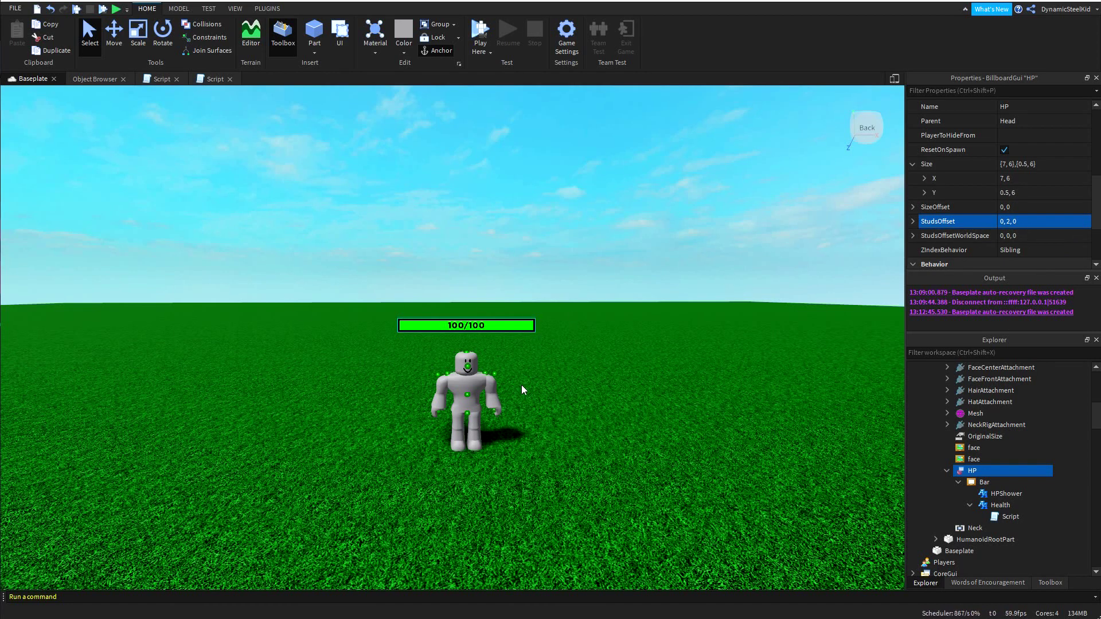
scroll(968, 215, down, 1)
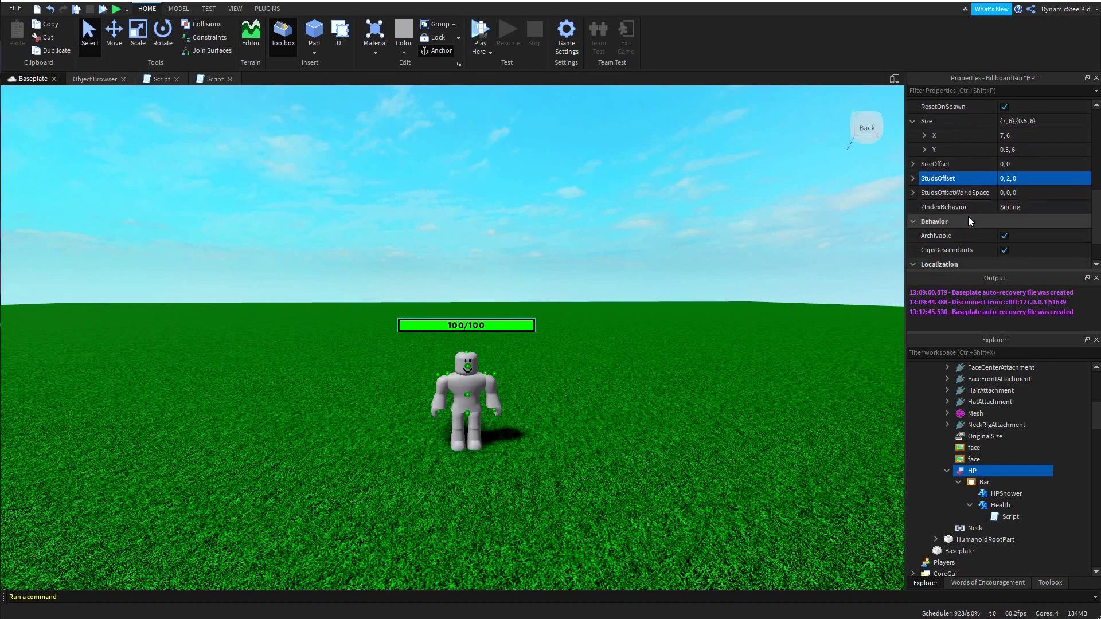